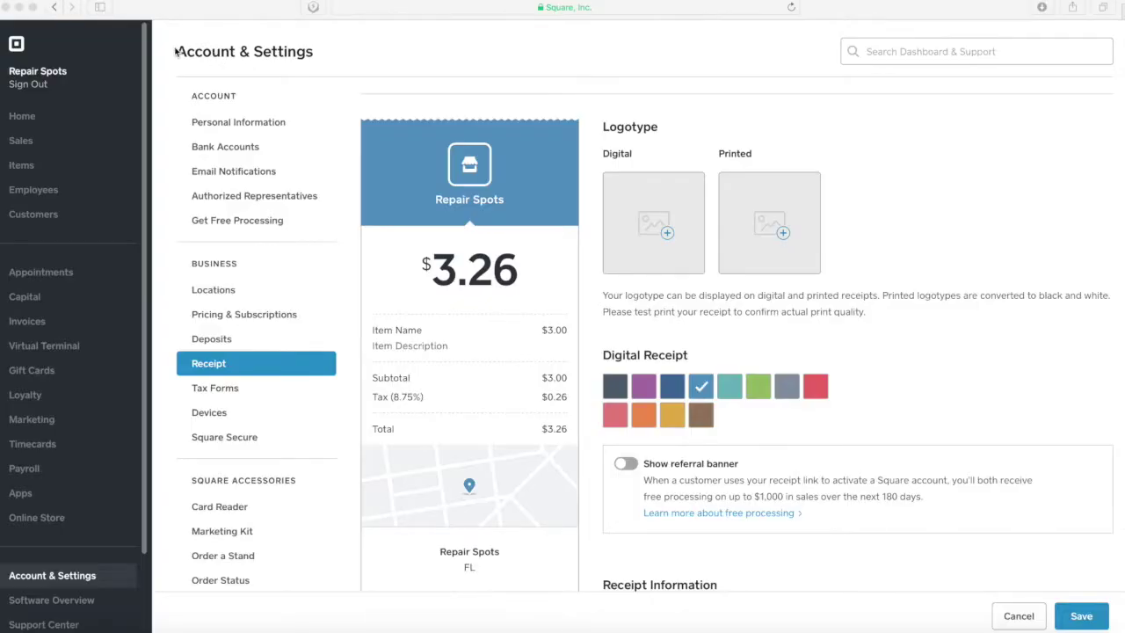
Step: Upload logoofficialRS.png as both the digital and printed receipt logo
{"action": "left_click", "coordinate": [177, 51]}
{"action": "triple_click", "coordinate": [204, 56]}
{"action": "left_click", "coordinate": [204, 56]}
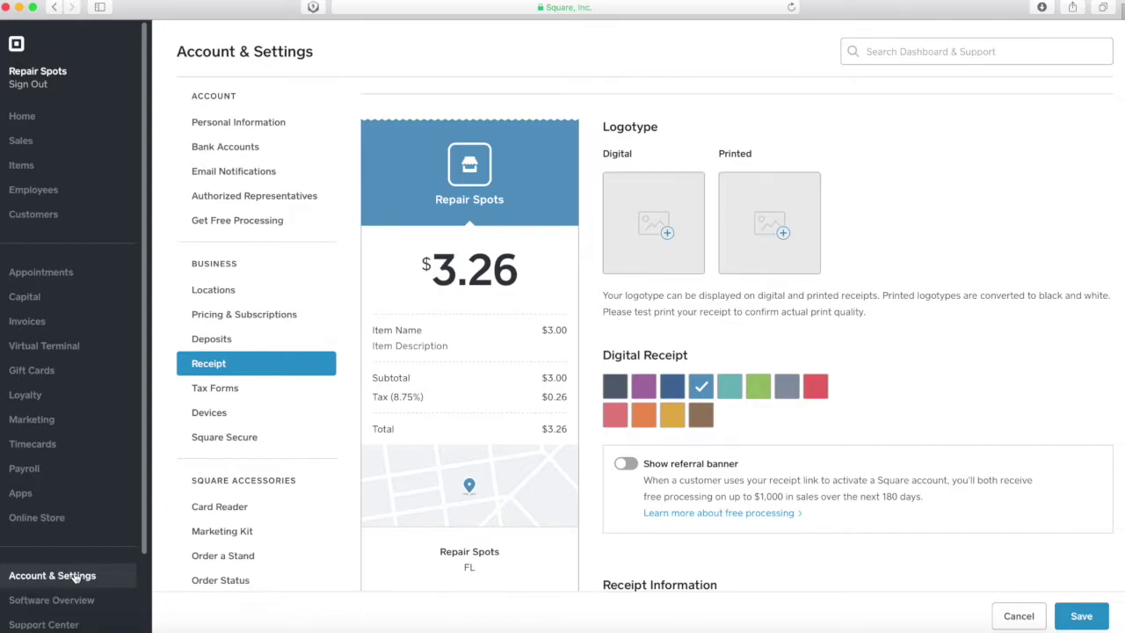
{"action": "mouse_move", "coordinate": [683, 223]}
{"action": "left_click_drag", "start_coordinate": [71, 298], "coordinate": [652, 225]}
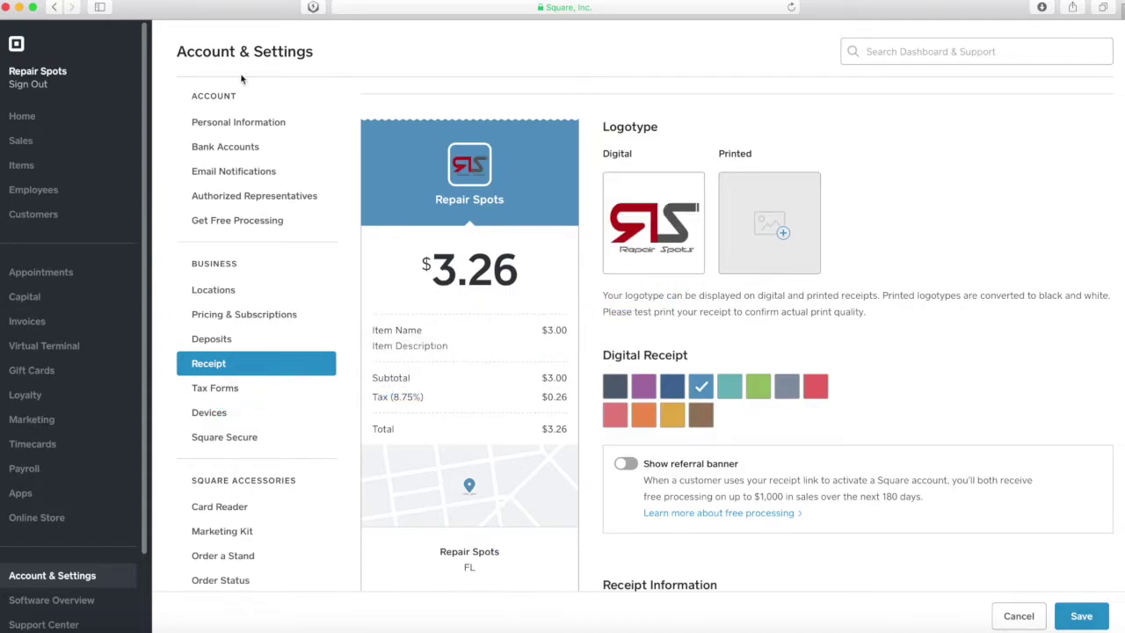
{"action": "left_click_drag", "start_coordinate": [2, 264], "coordinate": [791, 214]}
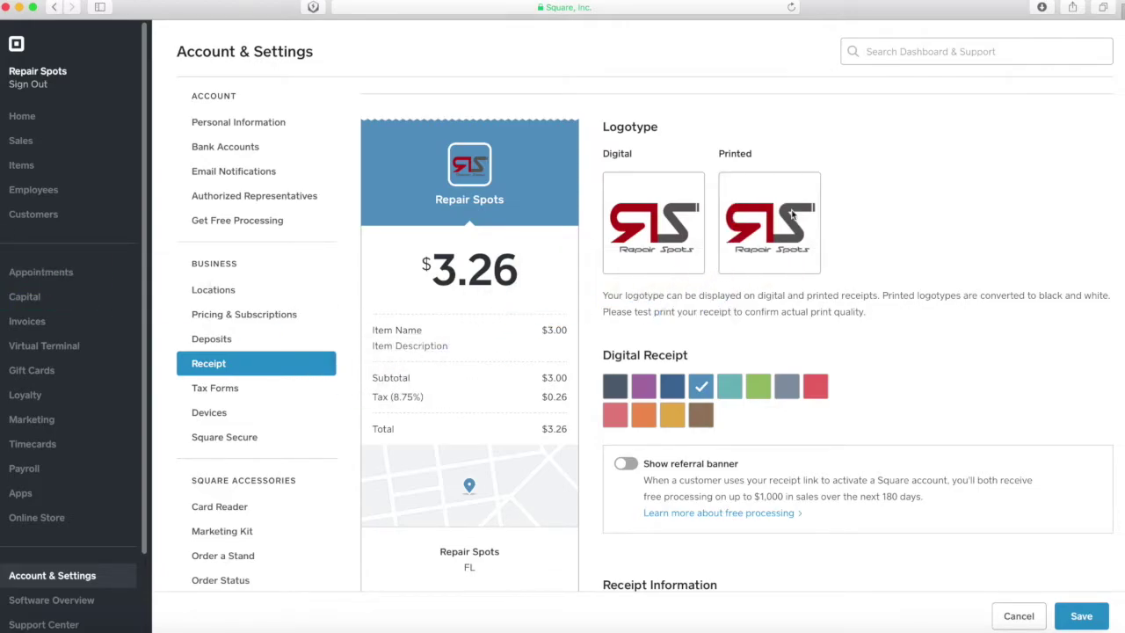
Step: Try several receipt colour swatches and settle on grey
{"action": "left_click", "coordinate": [620, 389]}
{"action": "left_click", "coordinate": [622, 412]}
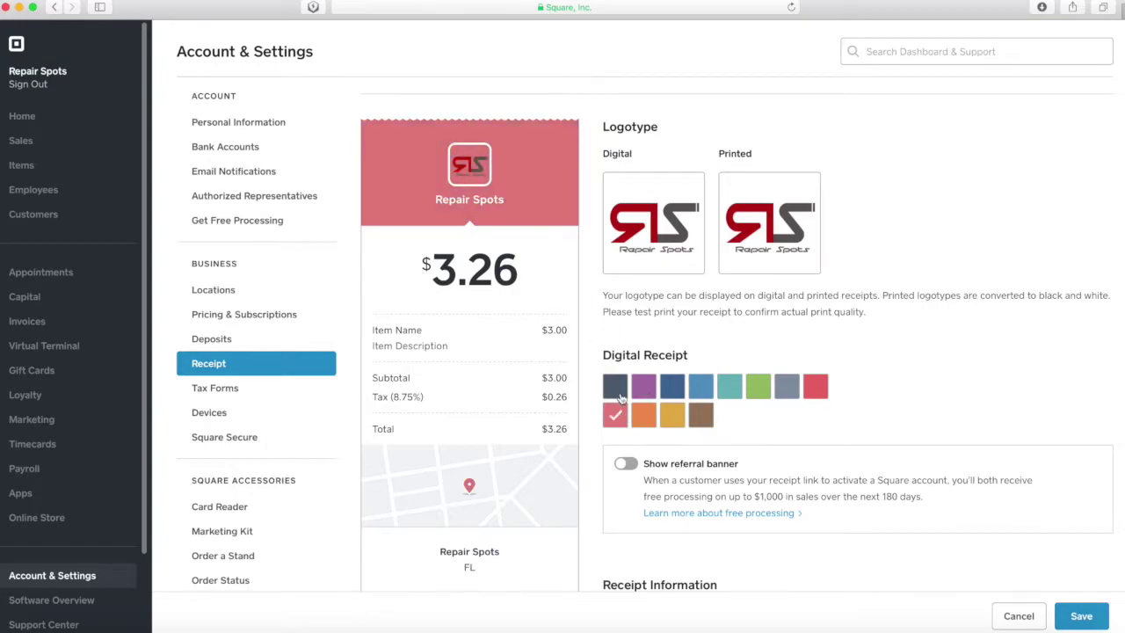
{"action": "left_click", "coordinate": [641, 415]}
{"action": "left_click", "coordinate": [704, 413]}
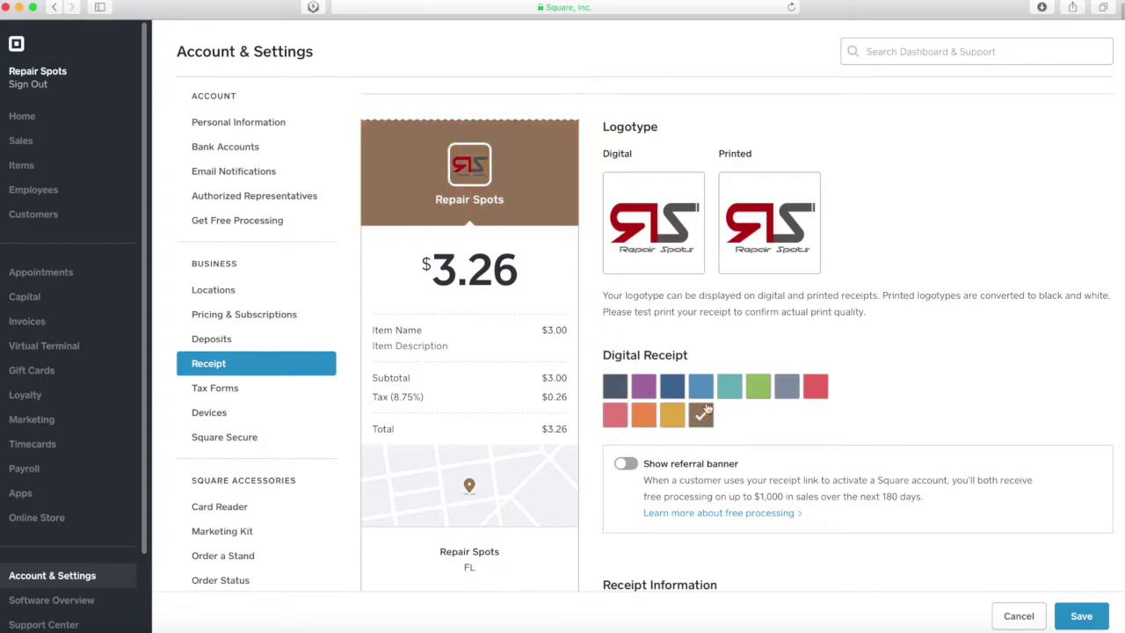
{"action": "left_click", "coordinate": [701, 387]}
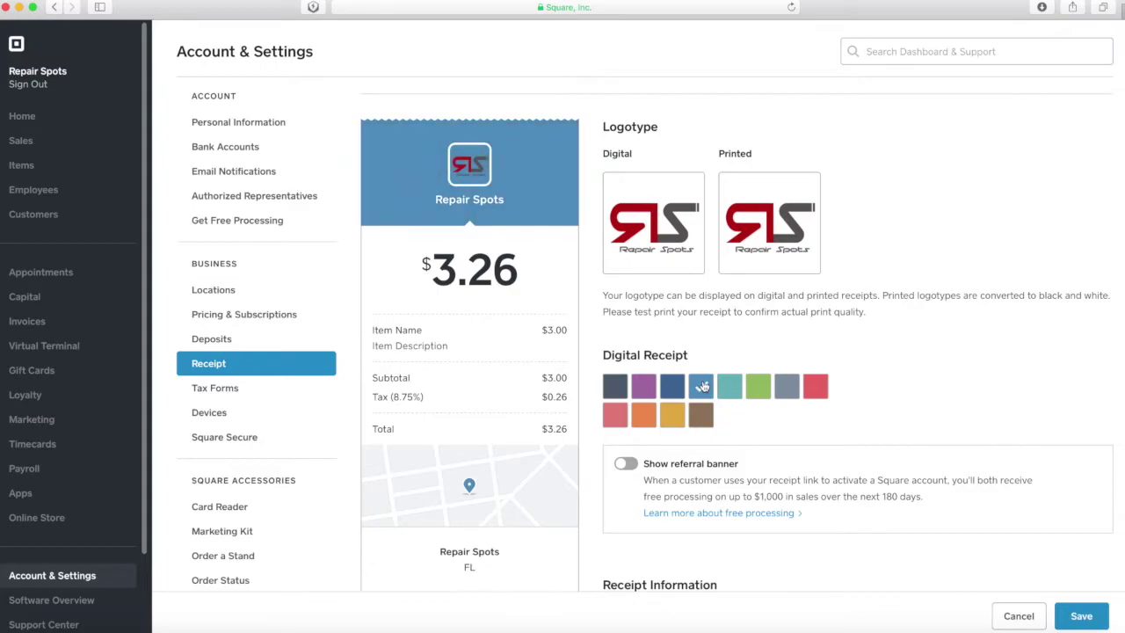
{"action": "left_click", "coordinate": [788, 387]}
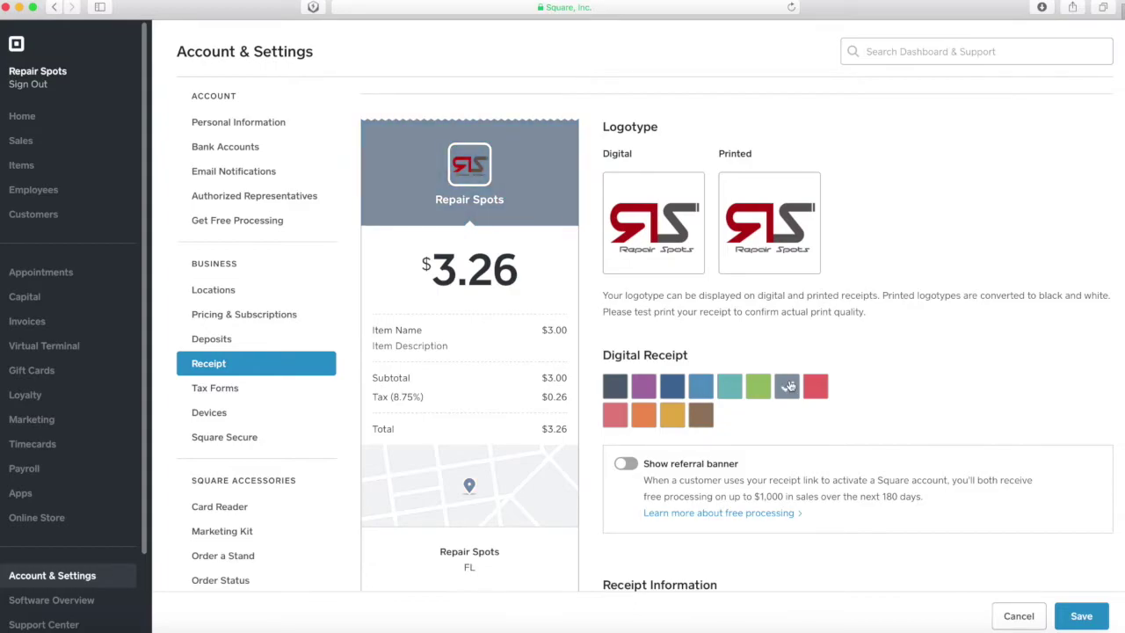
Step: Enter 'Road address here' and 'Suite. 111' as the two address lines
{"action": "scroll", "coordinate": [618, 331], "scroll_direction": "down", "scroll_amount": 3}
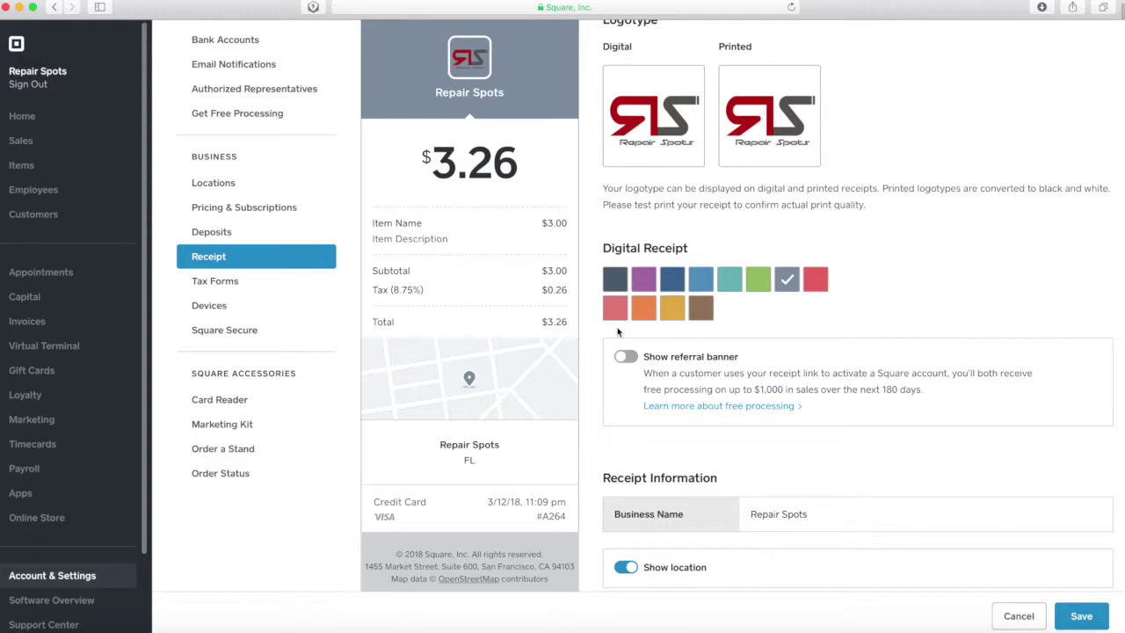
{"action": "scroll", "coordinate": [618, 332], "scroll_direction": "down", "scroll_amount": 4}
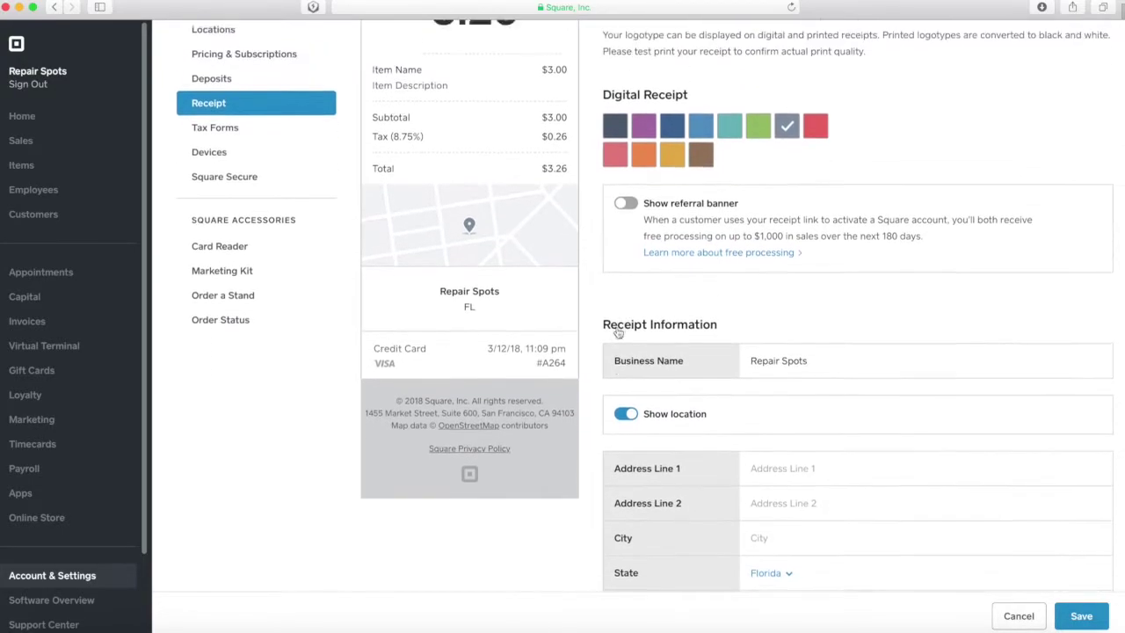
{"action": "scroll", "coordinate": [617, 331], "scroll_direction": "up", "scroll_amount": 2}
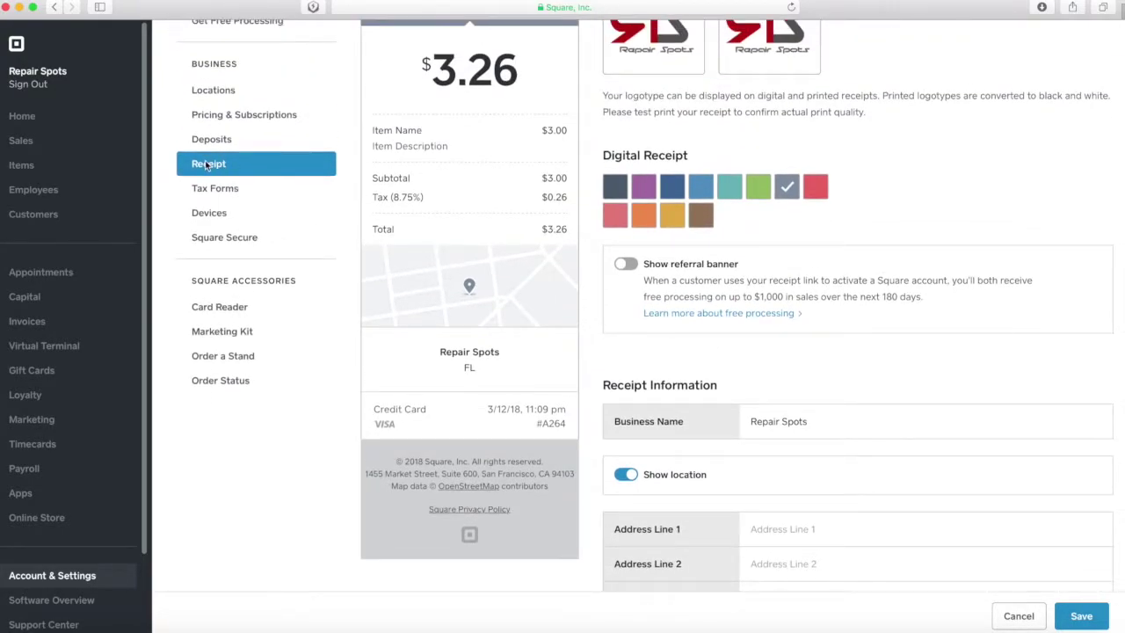
{"action": "scroll", "coordinate": [890, 315], "scroll_direction": "down", "scroll_amount": 4}
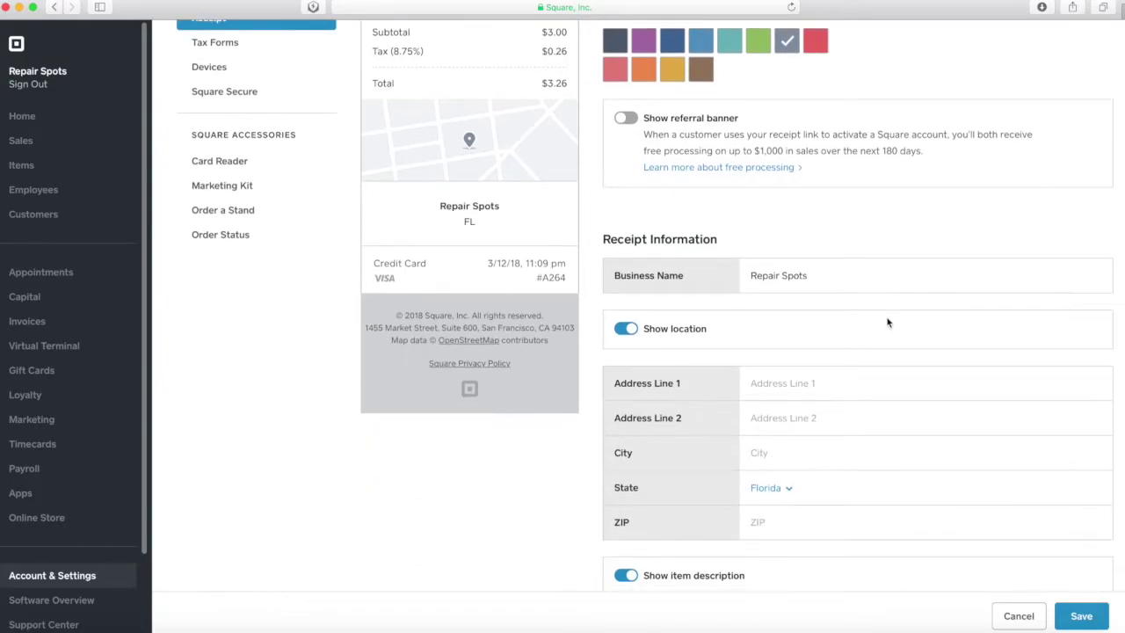
{"action": "scroll", "coordinate": [887, 322], "scroll_direction": "down", "scroll_amount": 1}
{"action": "left_click", "coordinate": [868, 357]}
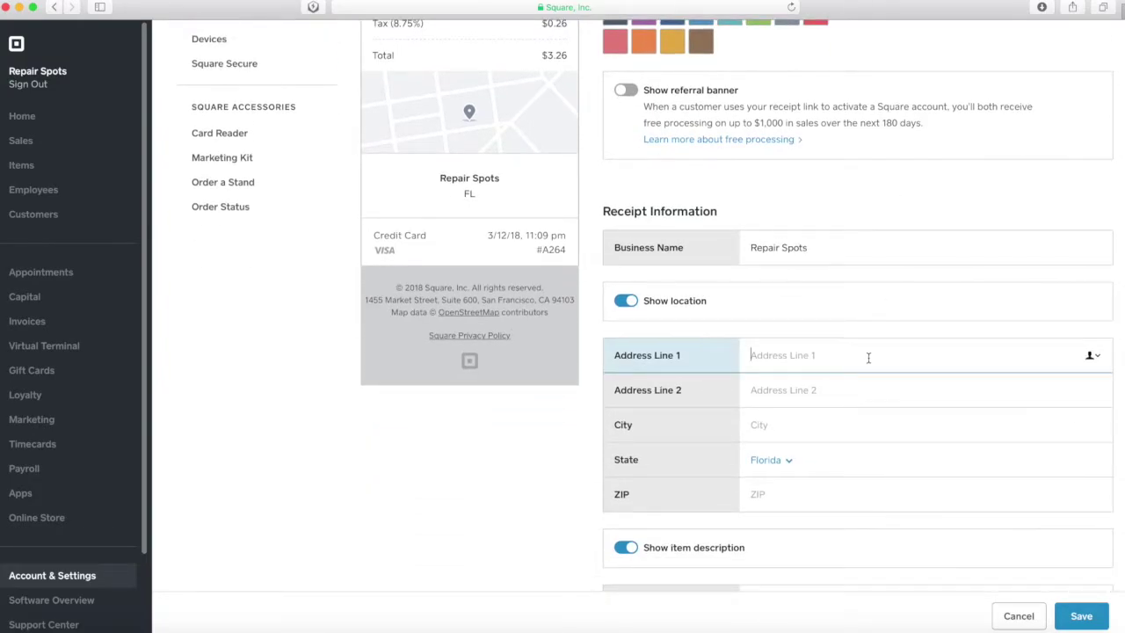
{"action": "type", "text": "Road address here"}
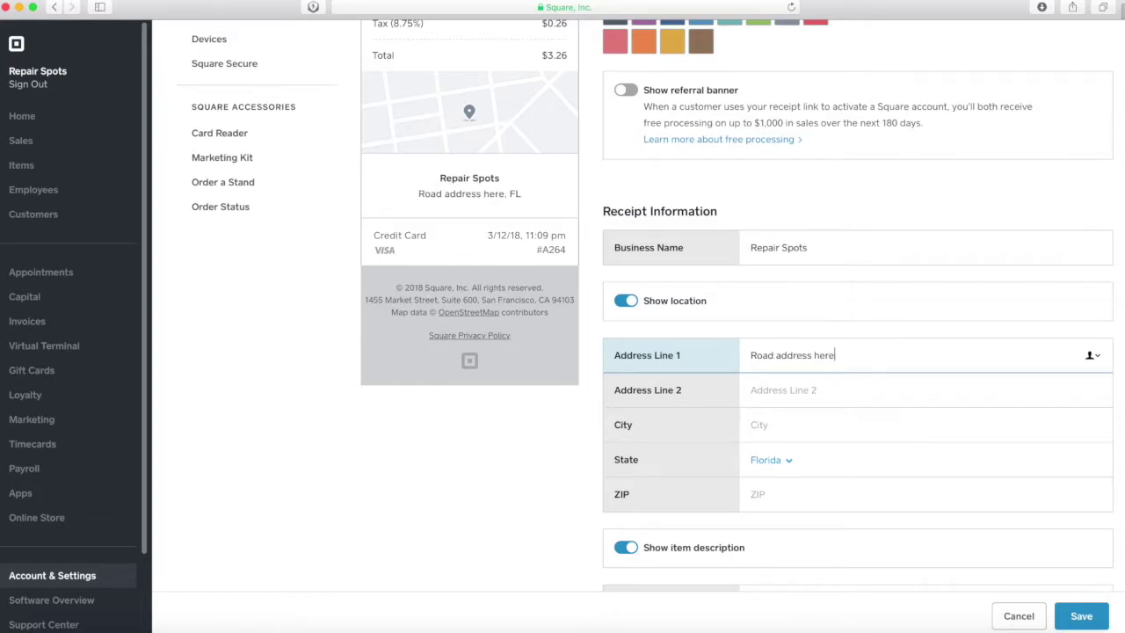
{"action": "left_click", "coordinate": [866, 389]}
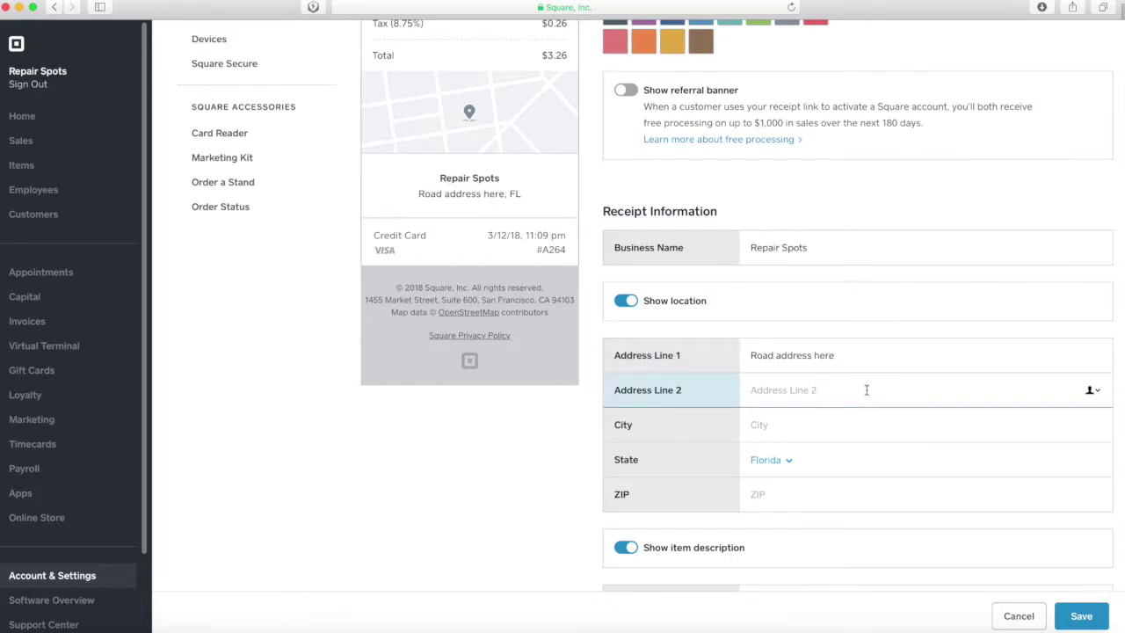
{"action": "type", "text": "Suite. "}
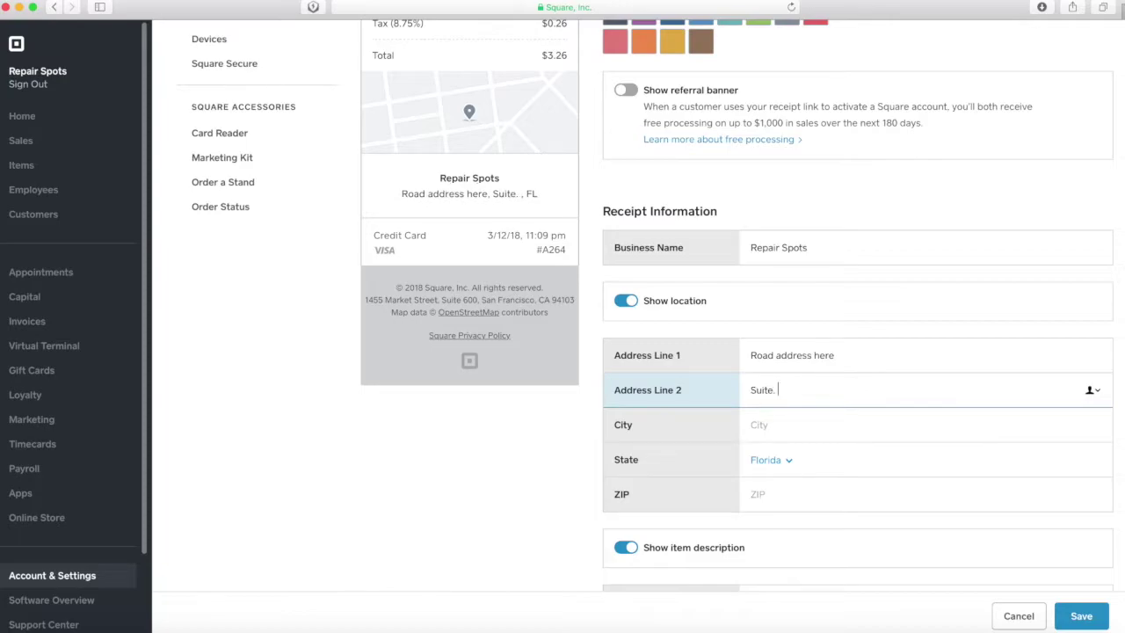
{"action": "type", "text": "111"}
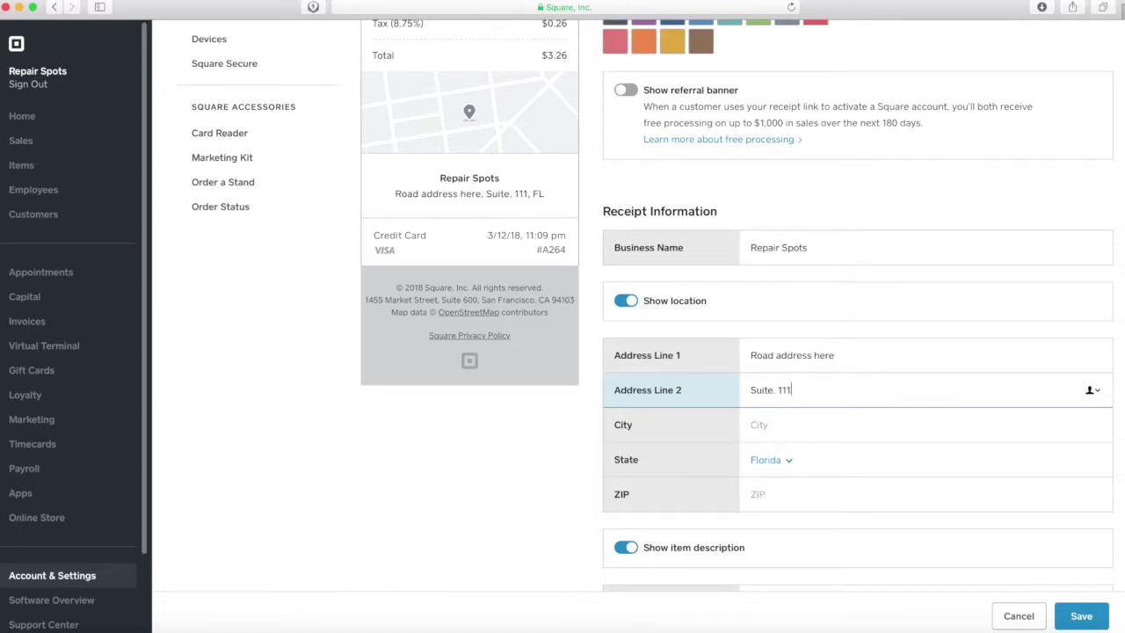
Step: Fill in city Tampa and ZIP code 00000, then review the address
{"action": "left_click", "coordinate": [862, 424]}
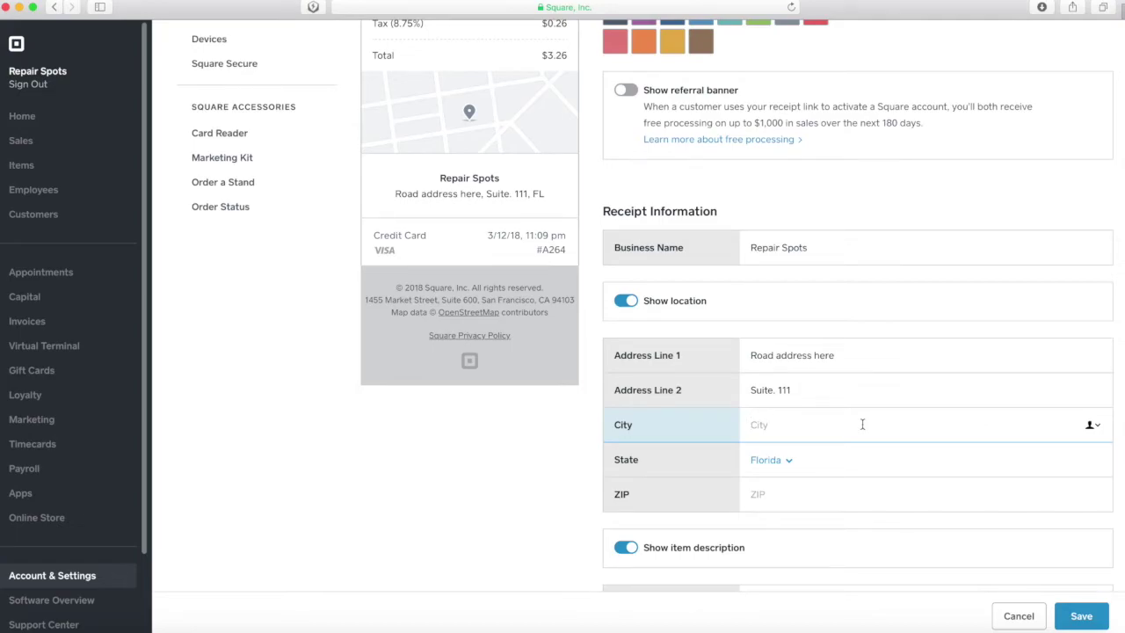
{"action": "type", "text": "Tampa"}
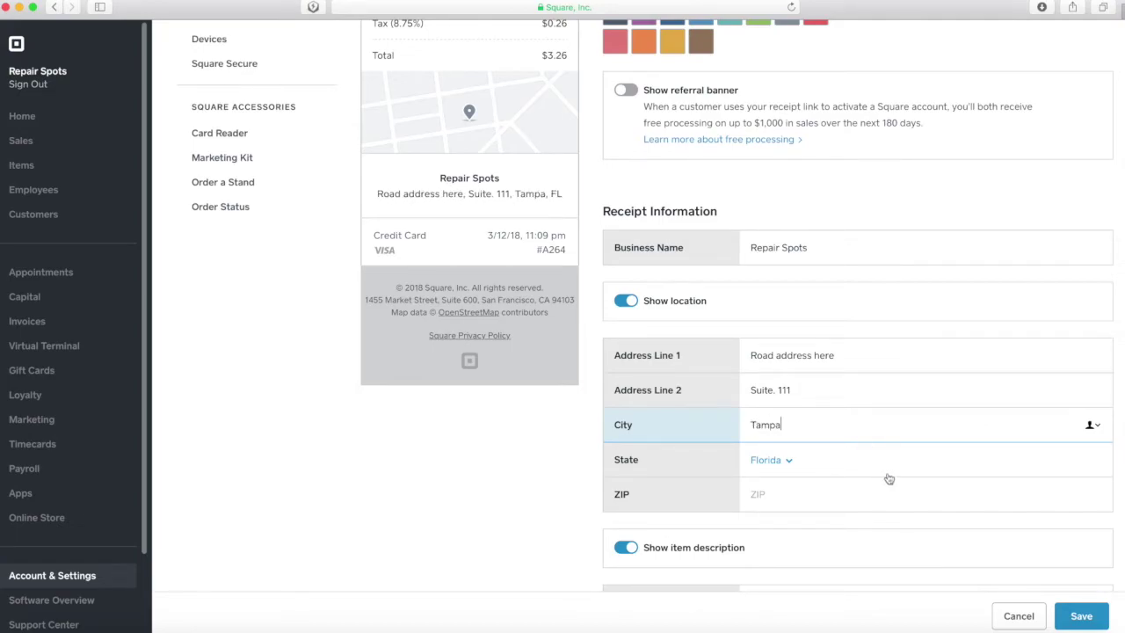
{"action": "left_click", "coordinate": [841, 499]}
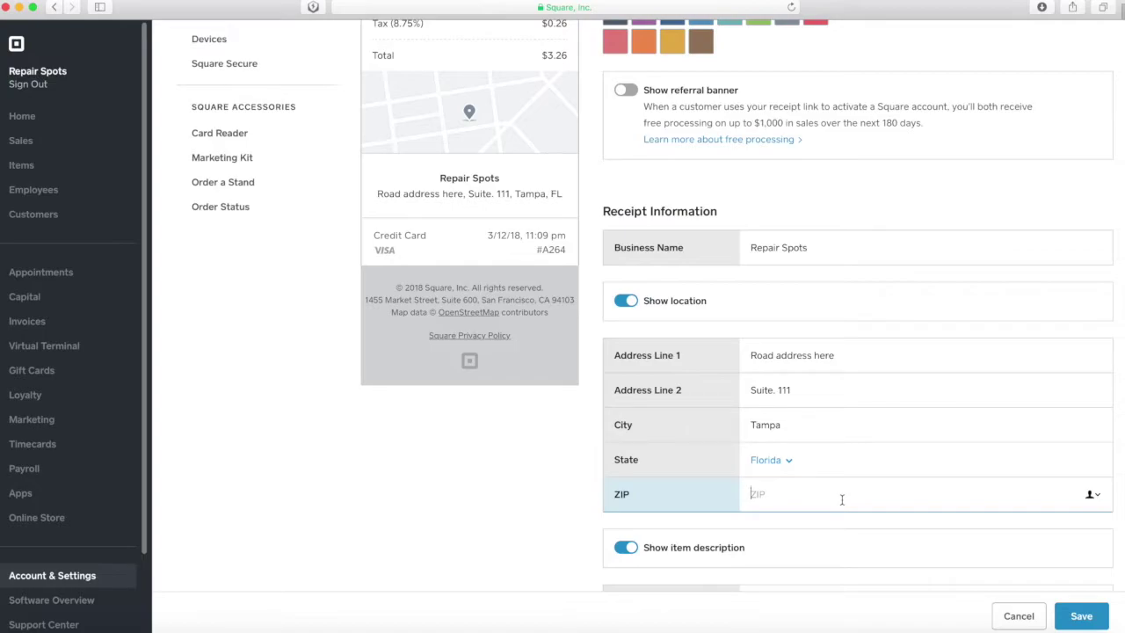
{"action": "type", "text": "00000"}
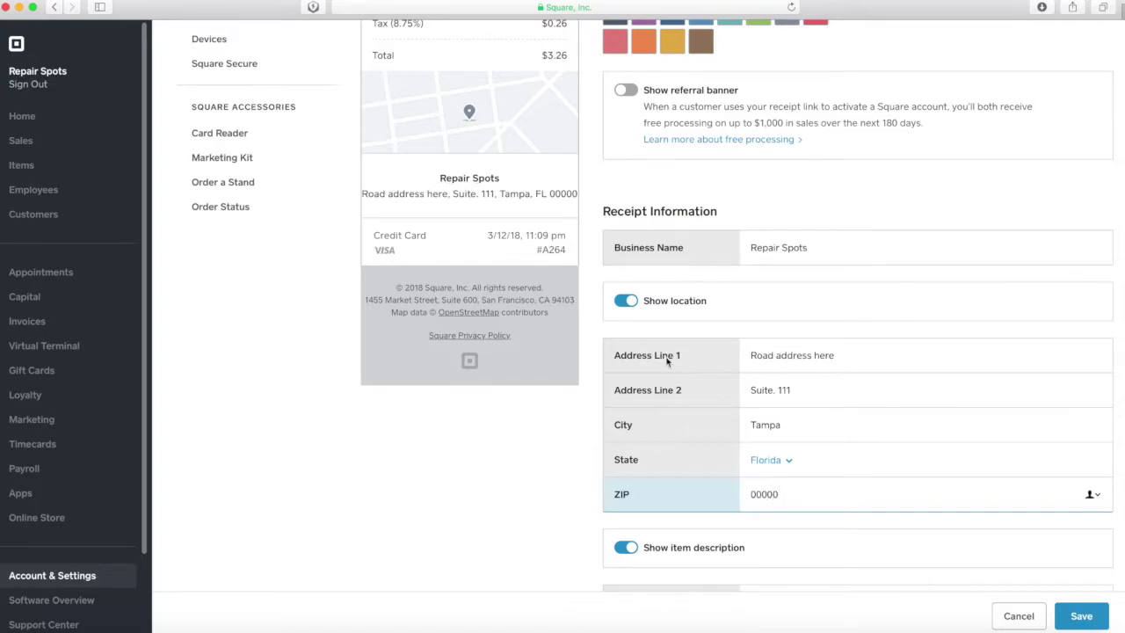
{"action": "scroll", "coordinate": [666, 360], "scroll_direction": "up", "scroll_amount": 2}
{"action": "left_click", "coordinate": [746, 447]}
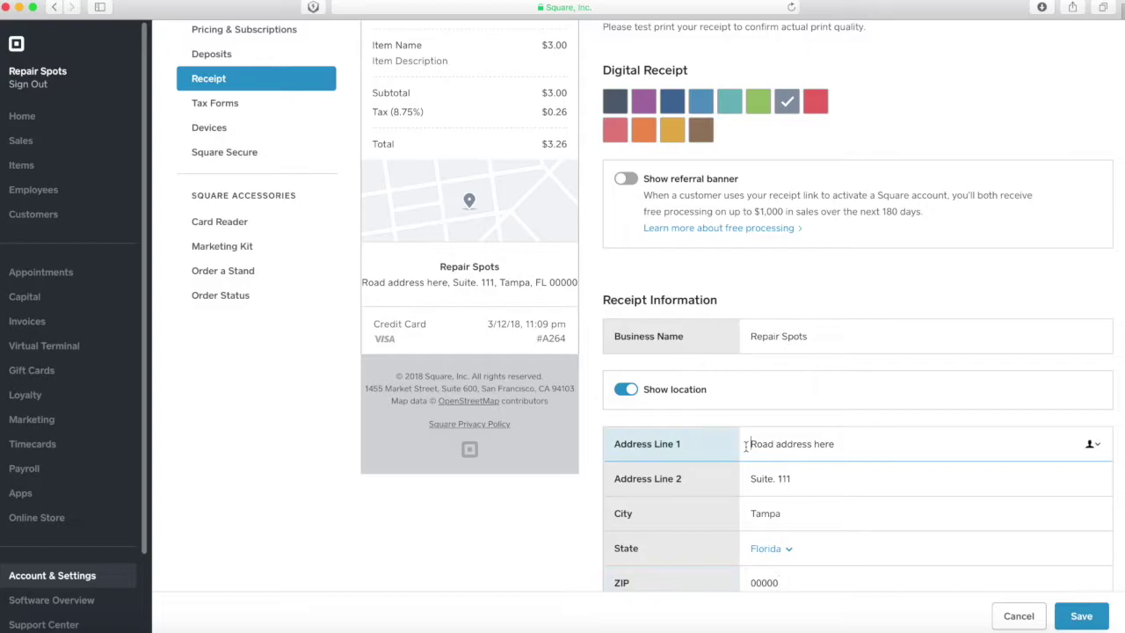
{"action": "scroll", "coordinate": [772, 517], "scroll_direction": "up", "scroll_amount": 2}
{"action": "scroll", "coordinate": [772, 517], "scroll_direction": "up", "scroll_amount": 2}
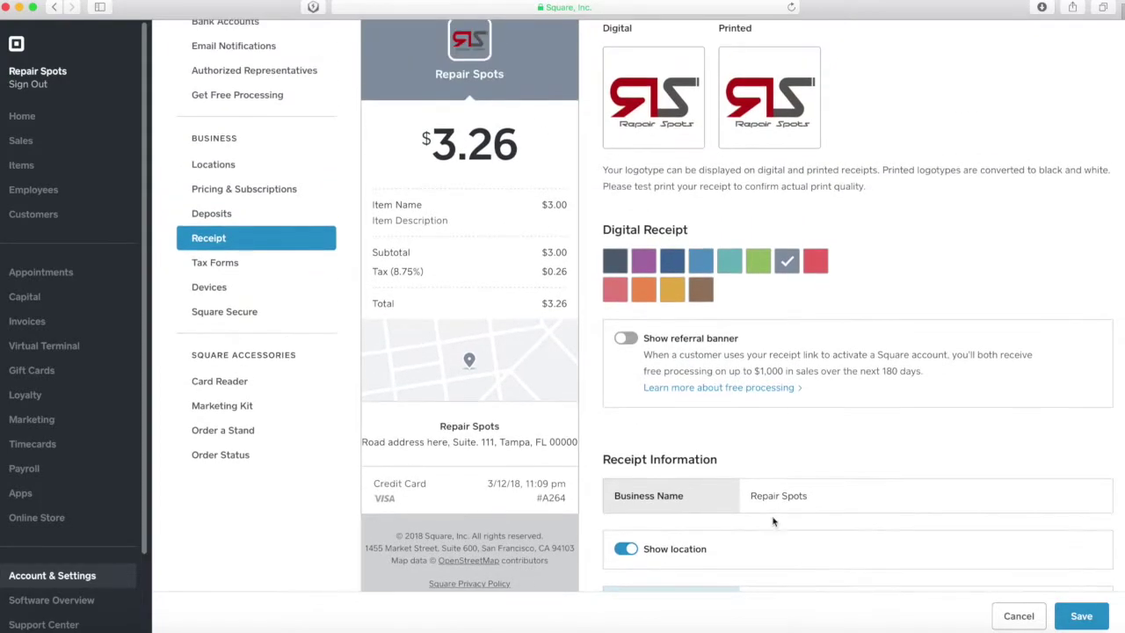
{"action": "scroll", "coordinate": [688, 380], "scroll_direction": "up", "scroll_amount": 3}
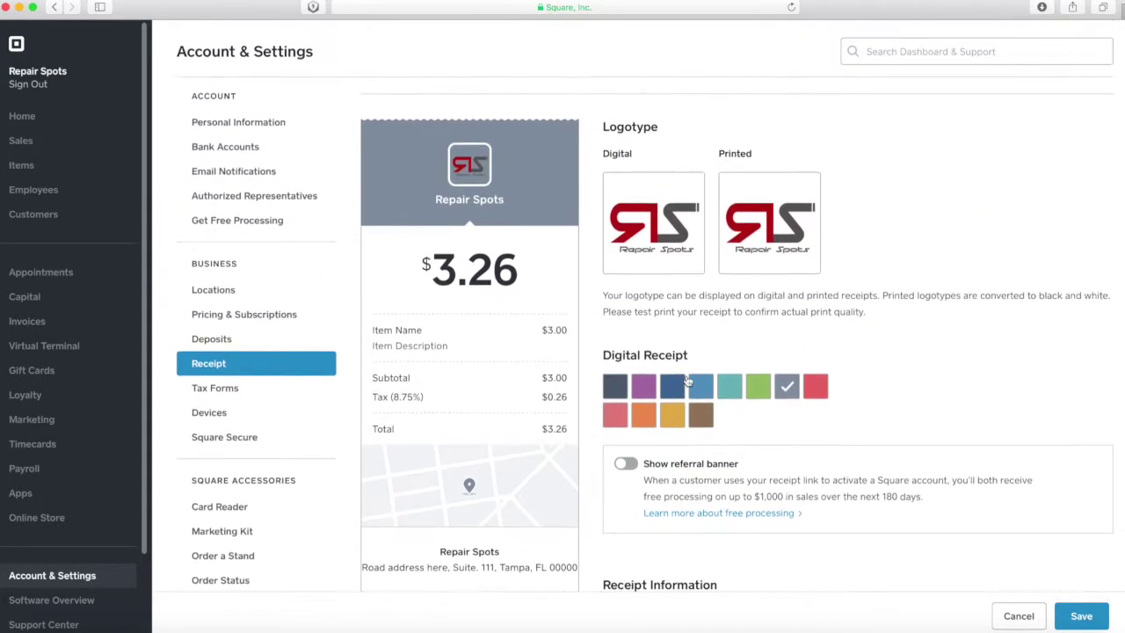
{"action": "scroll", "coordinate": [688, 380], "scroll_direction": "down", "scroll_amount": 8}
{"action": "scroll", "coordinate": [688, 381], "scroll_direction": "down", "scroll_amount": 5}
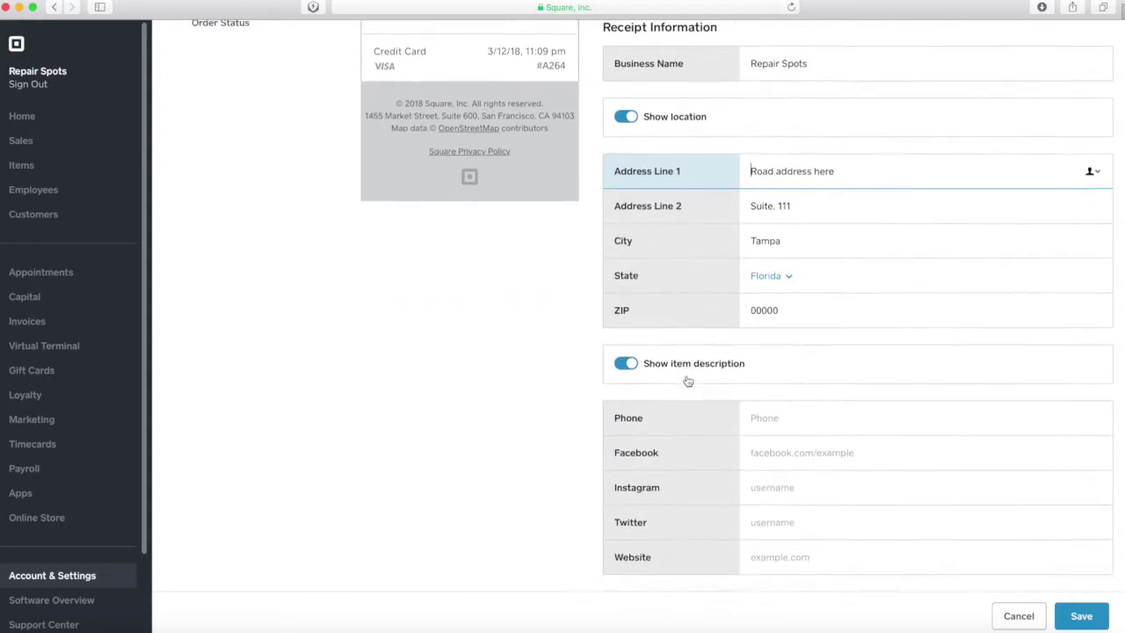
{"action": "left_click", "coordinate": [772, 377]}
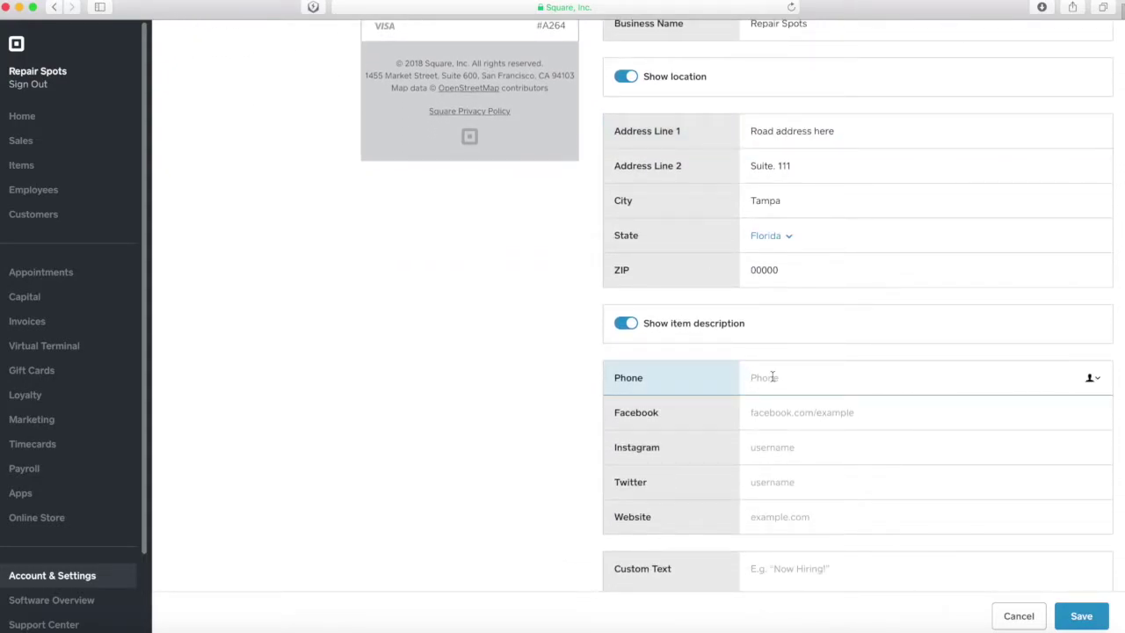
{"action": "type", "text": "1 (112) 223-345"}
{"action": "left_click", "coordinate": [796, 406]}
{"action": "type", "text": "www"}
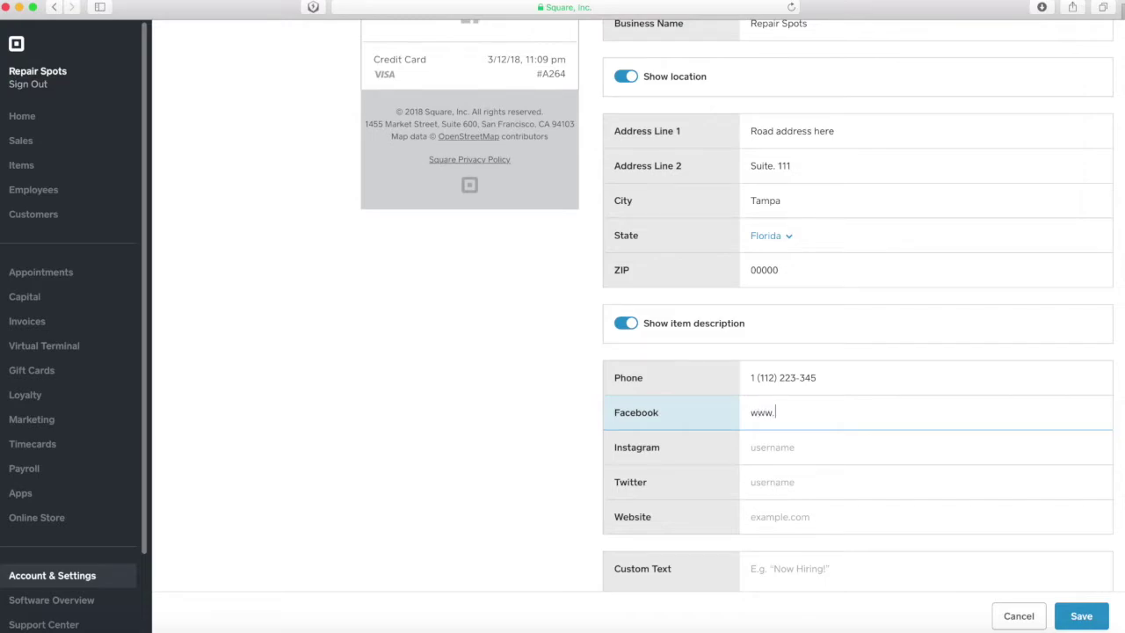
{"action": "type", "text": ".facebook.com/repairspots"}
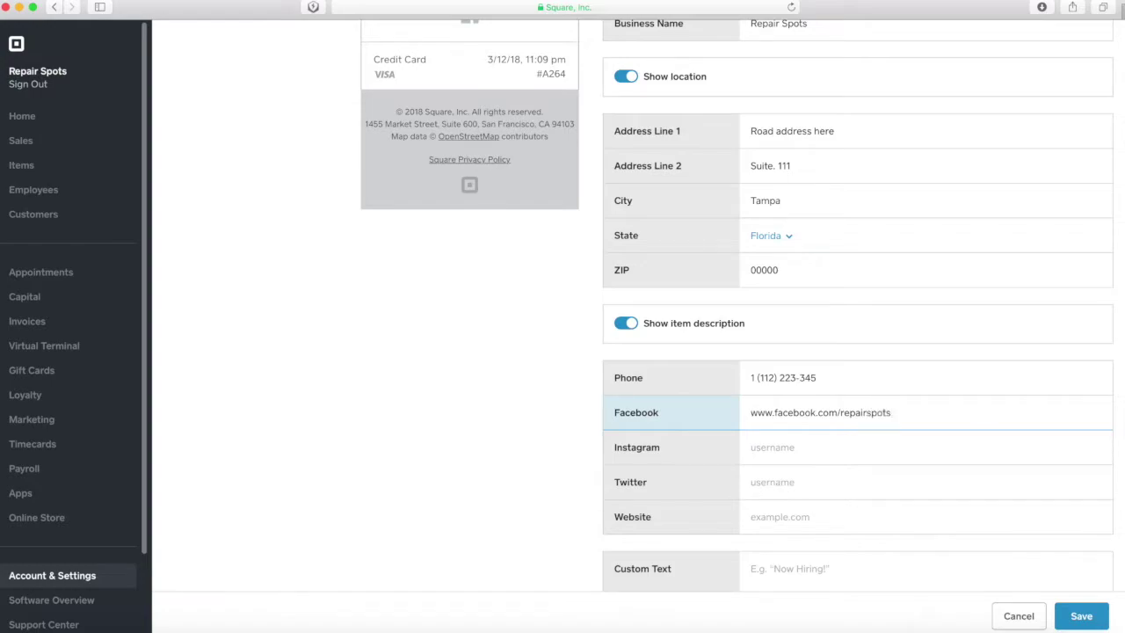
{"action": "left_click", "coordinate": [771, 447]}
{"action": "type", "text": "w"}
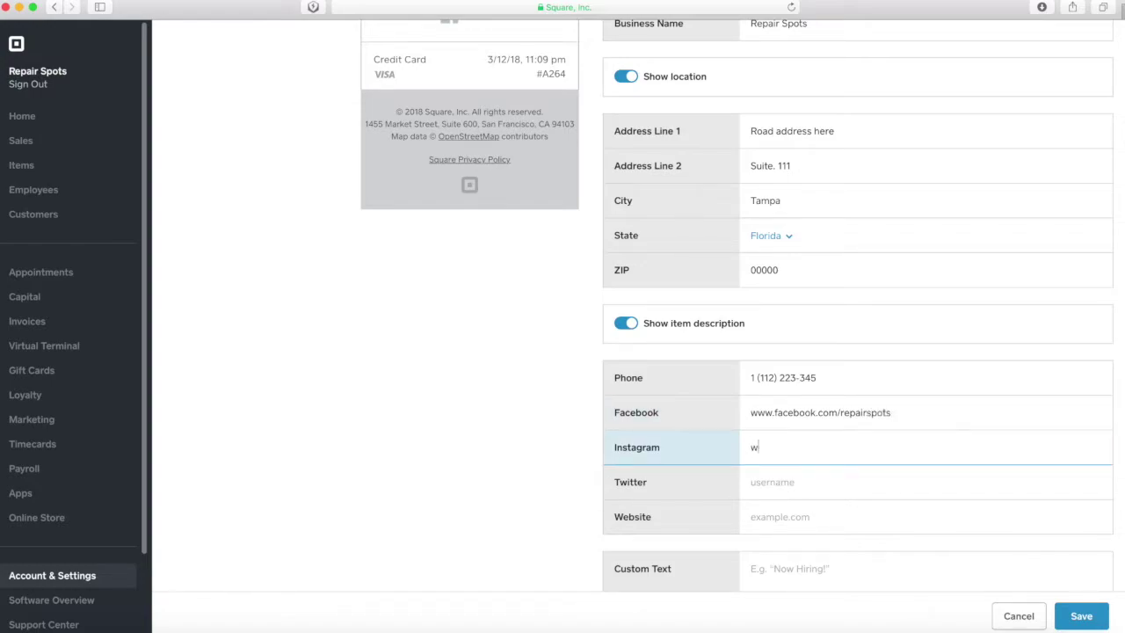
{"action": "type", "text": "ww.instagram.com/repairs"}
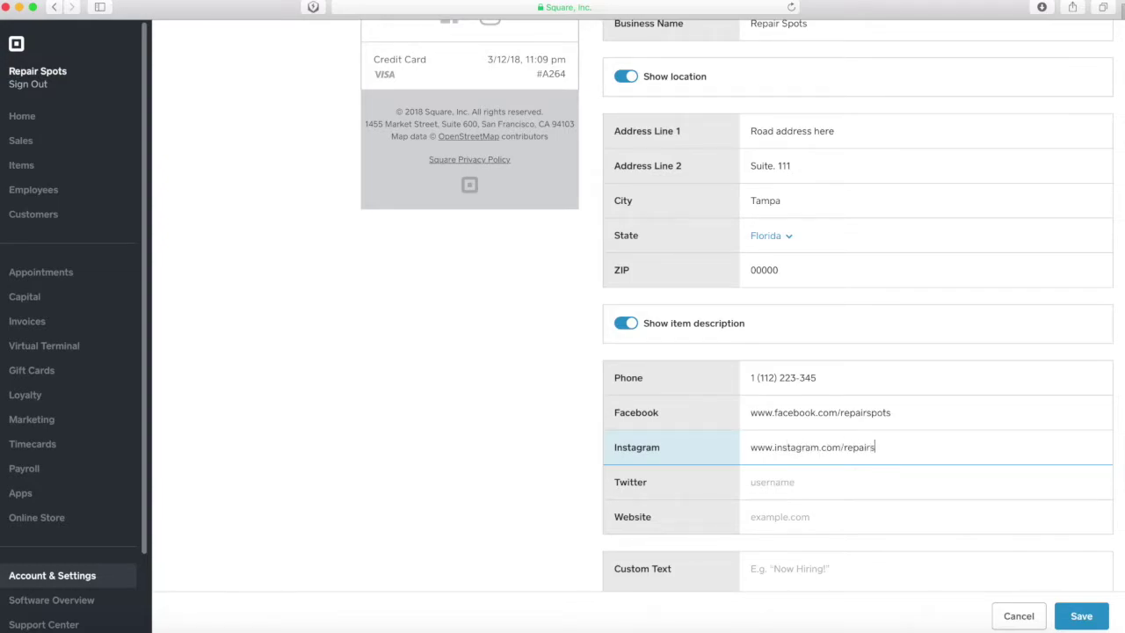
{"action": "type", "text": "pots"}
{"action": "key", "text": "Tab"}
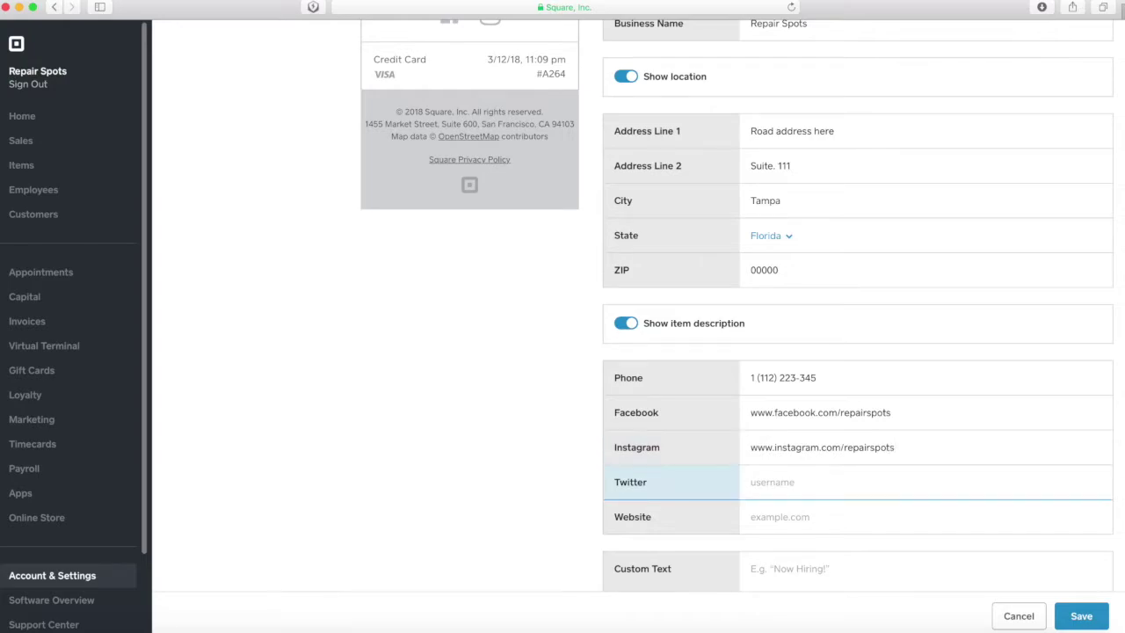
{"action": "type", "text": "www.twitter.com/"}
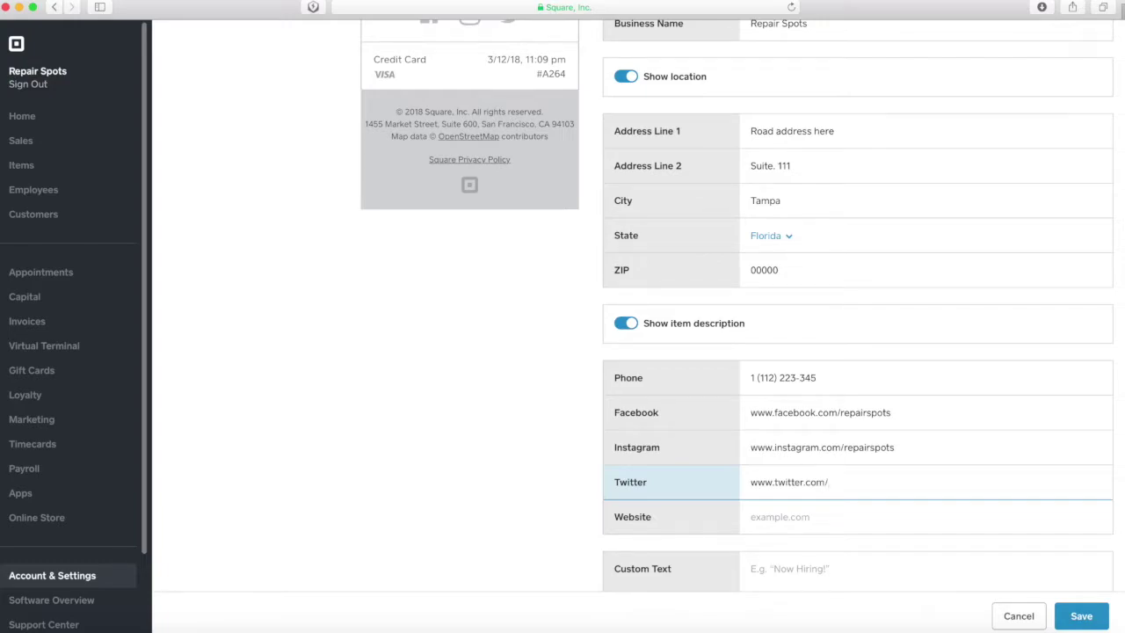
{"action": "type", "text": "repairspots"}
{"action": "left_click", "coordinate": [790, 516]}
{"action": "type", "text": "www.re"}
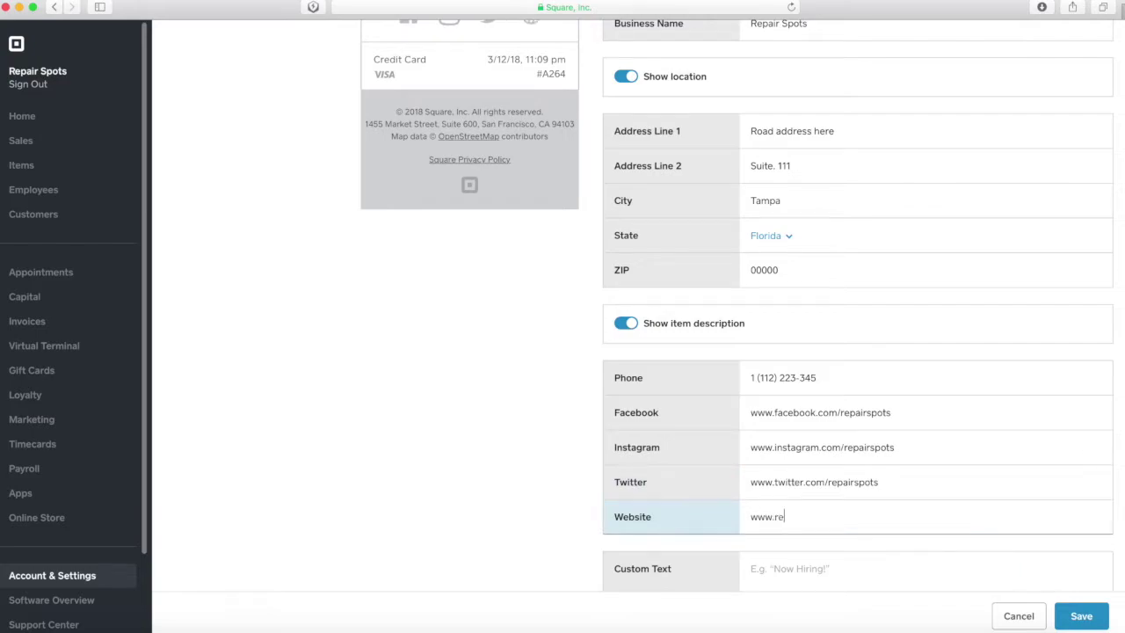
{"action": "type", "text": "pairspots.com"}
Step: Enter the custom receipt text 'Thanks for passing by :)' while checking the preview
{"action": "left_click", "coordinate": [959, 564]}
{"action": "scroll", "coordinate": [960, 560], "scroll_direction": "up", "scroll_amount": 2}
{"action": "scroll", "coordinate": [960, 560], "scroll_direction": "up", "scroll_amount": 5}
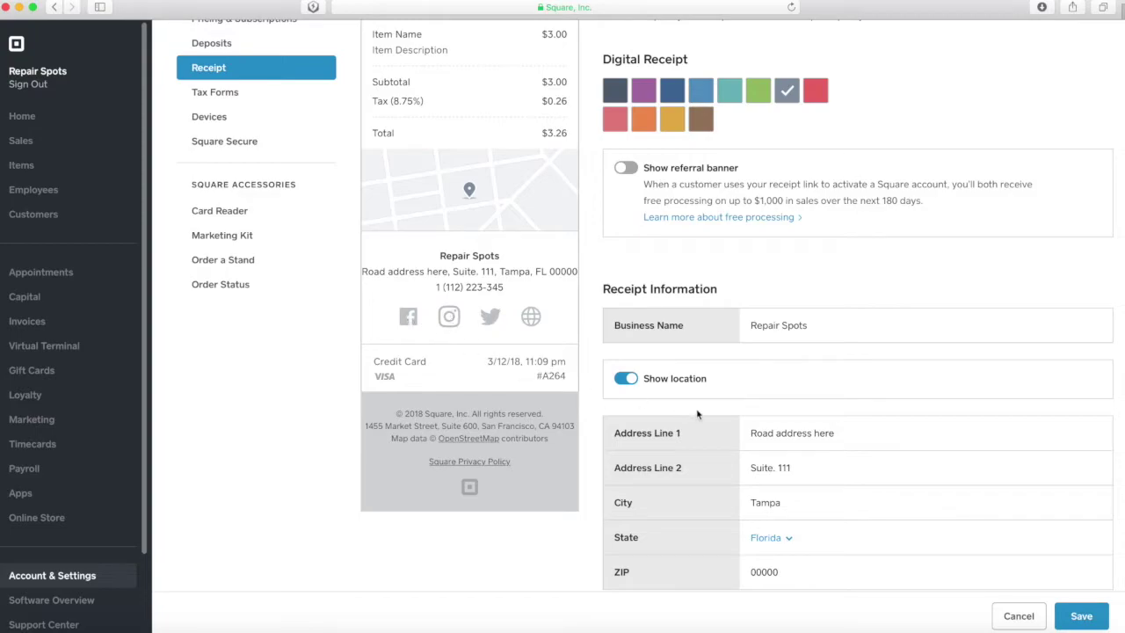
{"action": "scroll", "coordinate": [697, 413], "scroll_direction": "down", "scroll_amount": 6}
{"action": "scroll", "coordinate": [696, 413], "scroll_direction": "down", "scroll_amount": 6}
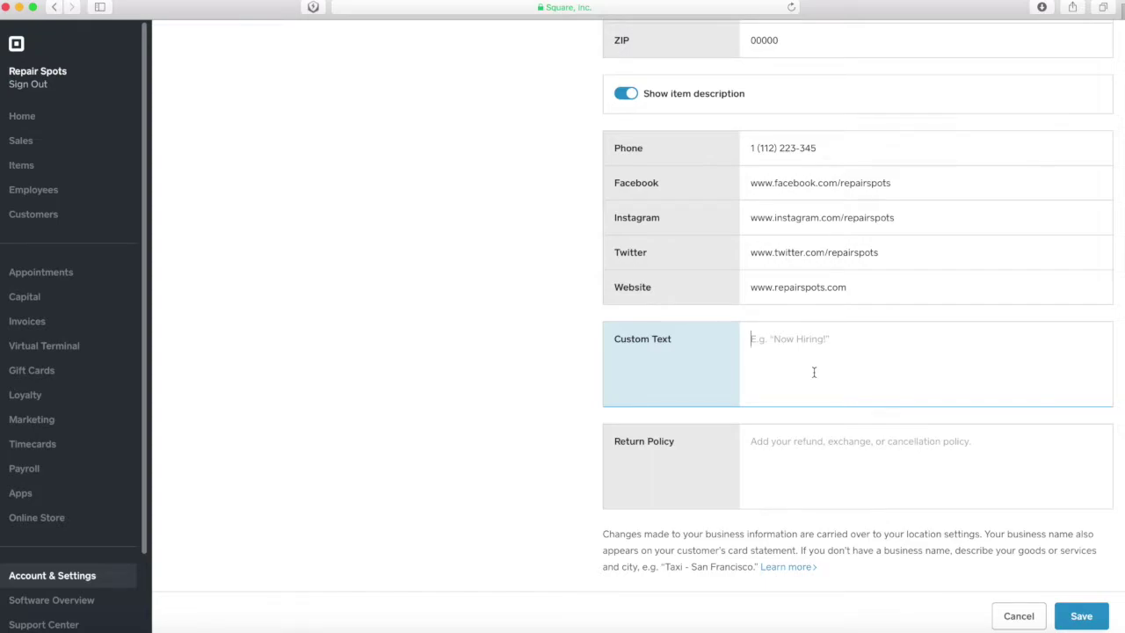
{"action": "type", "text": "Thanks for passing by :)"}
Step: Check the thank-you message in the receipt preview
{"action": "left_click", "coordinate": [815, 453]}
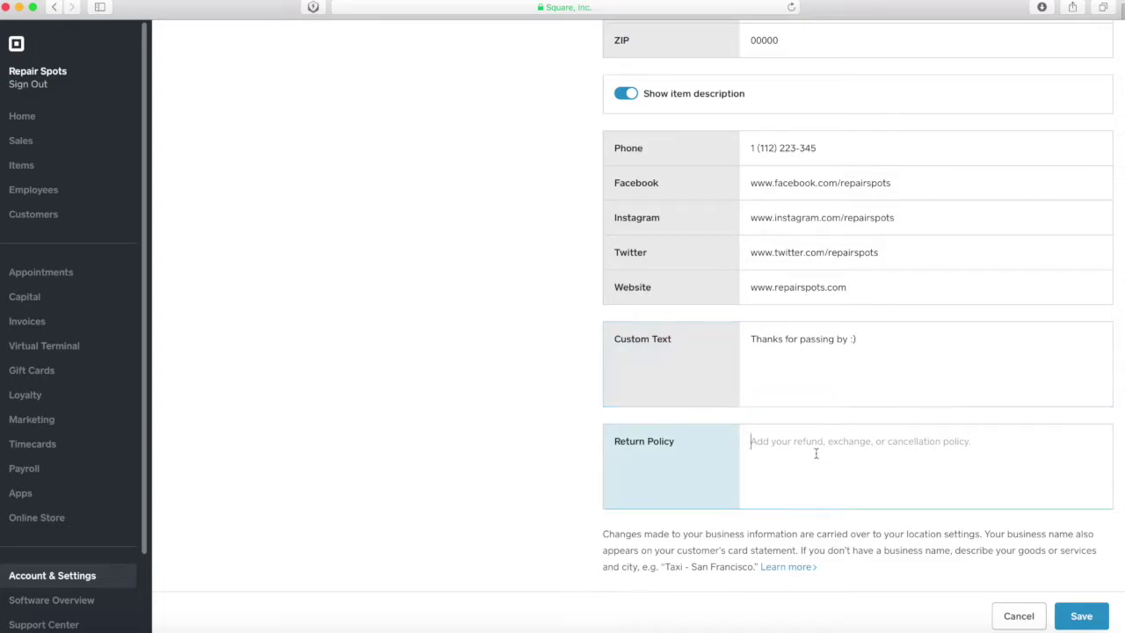
{"action": "scroll", "coordinate": [816, 454], "scroll_direction": "up", "scroll_amount": 10}
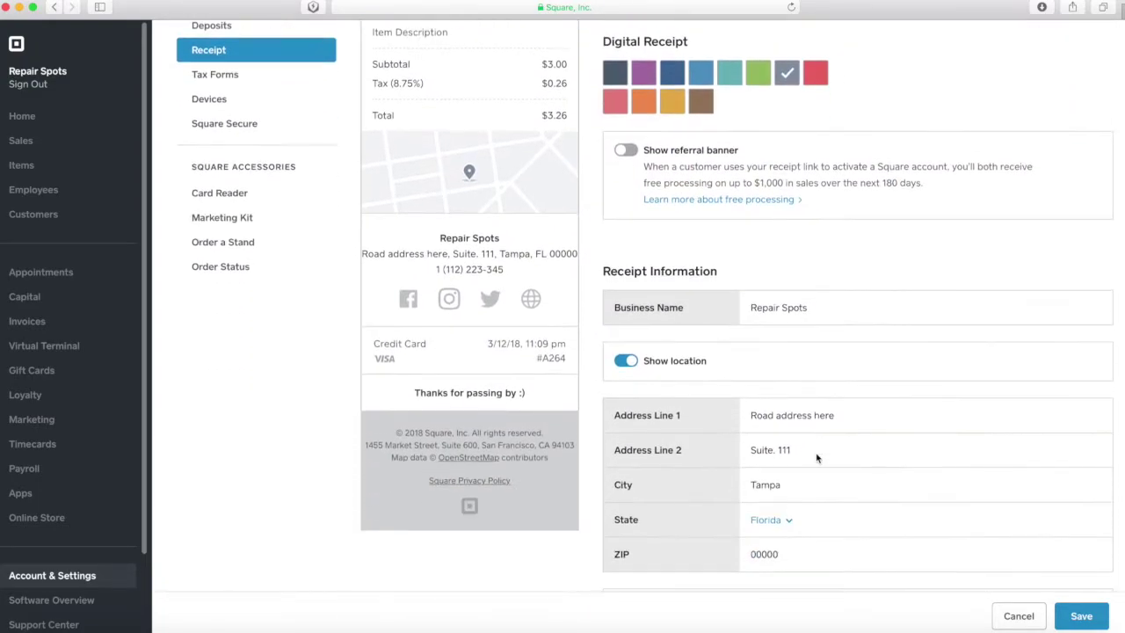
{"action": "left_click_drag", "start_coordinate": [523, 392], "coordinate": [414, 393]}
{"action": "left_click", "coordinate": [549, 387]}
{"action": "scroll", "coordinate": [698, 425], "scroll_direction": "down", "scroll_amount": 10}
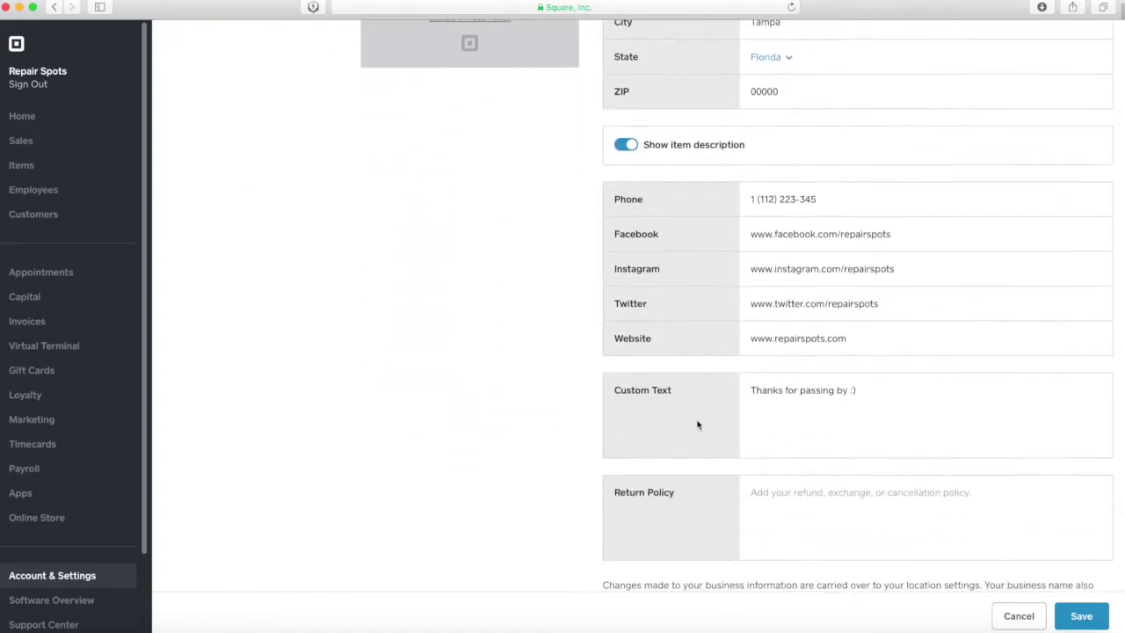
Step: Replace the custom text with a 'Terms and Conditions' heading and the technician repair line
{"action": "left_click", "coordinate": [872, 394]}
{"action": "key", "text": "super+a"}
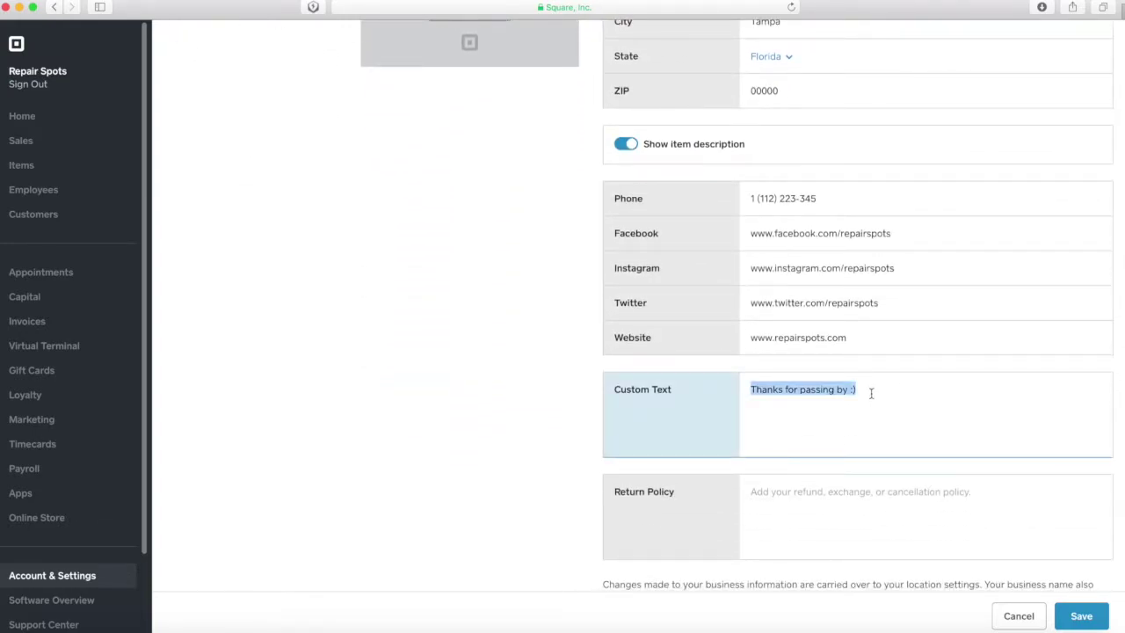
{"action": "type", "text": "Terms and "}
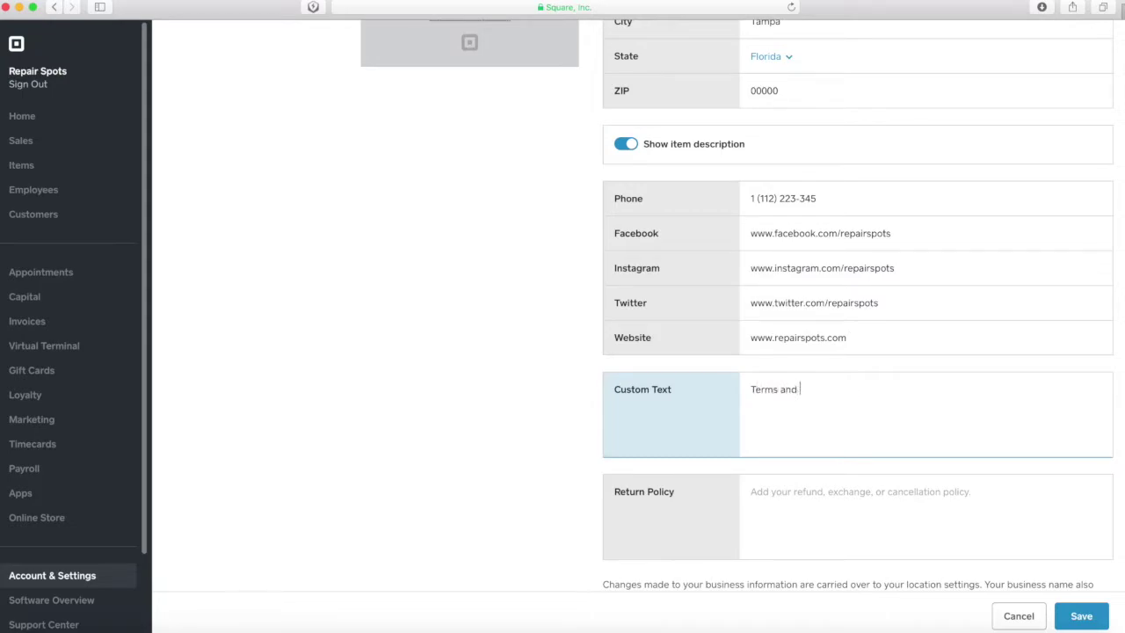
{"action": "type", "text": "Conditions"}
{"action": "key", "text": "Return"}
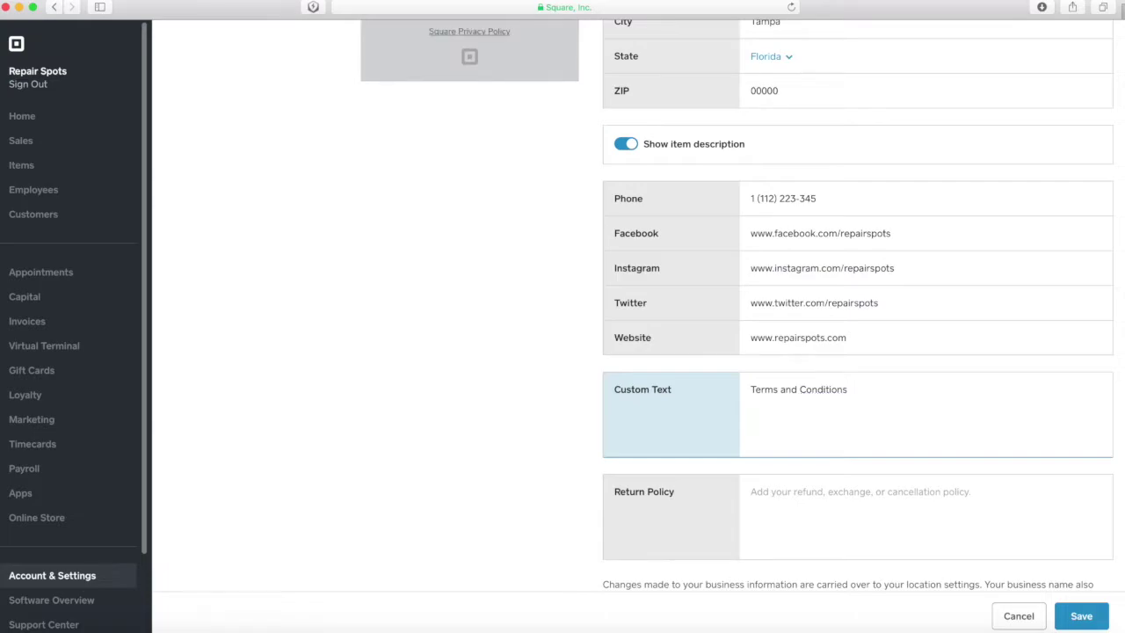
{"action": "type", "text": "Each rep"}
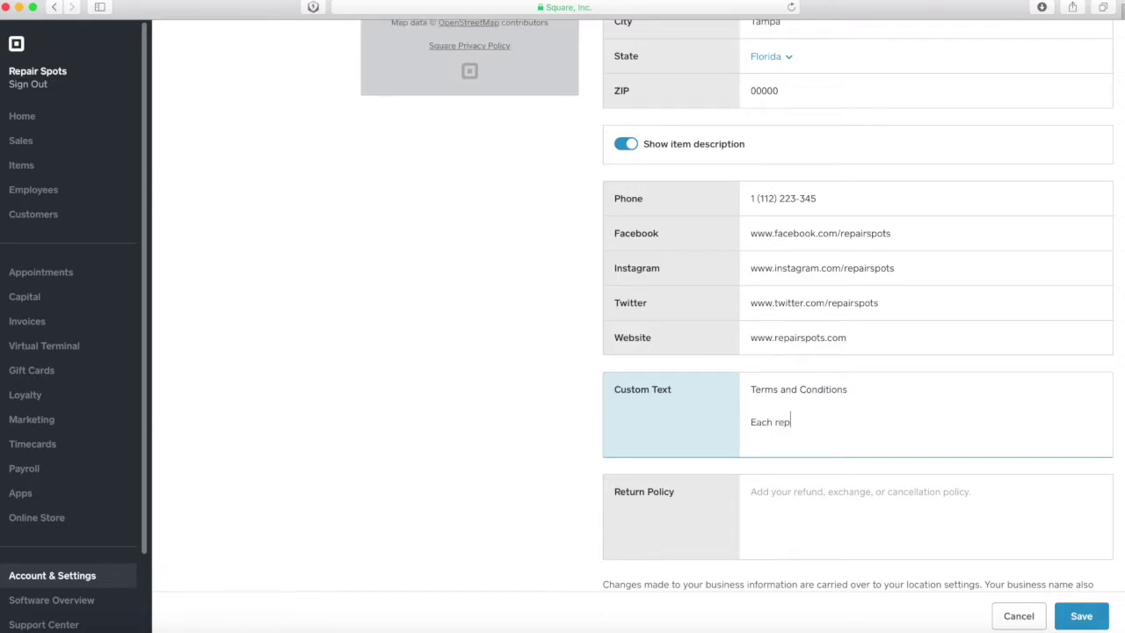
{"action": "type", "text": "air must be repaired and fixed by "}
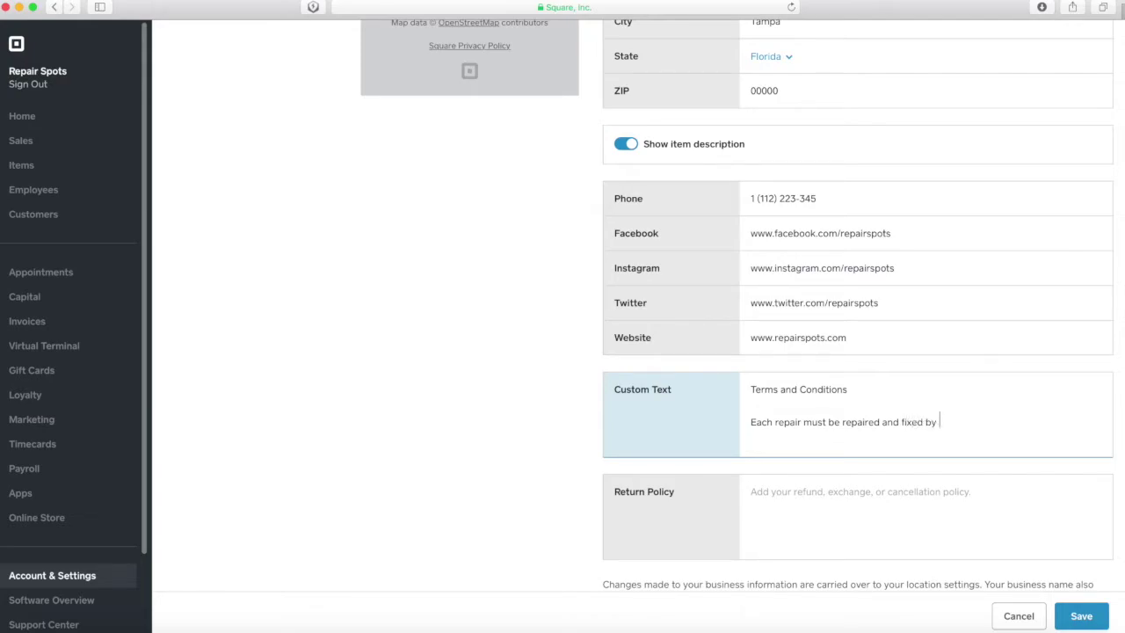
{"action": "type", "text": "one of our tech....."}
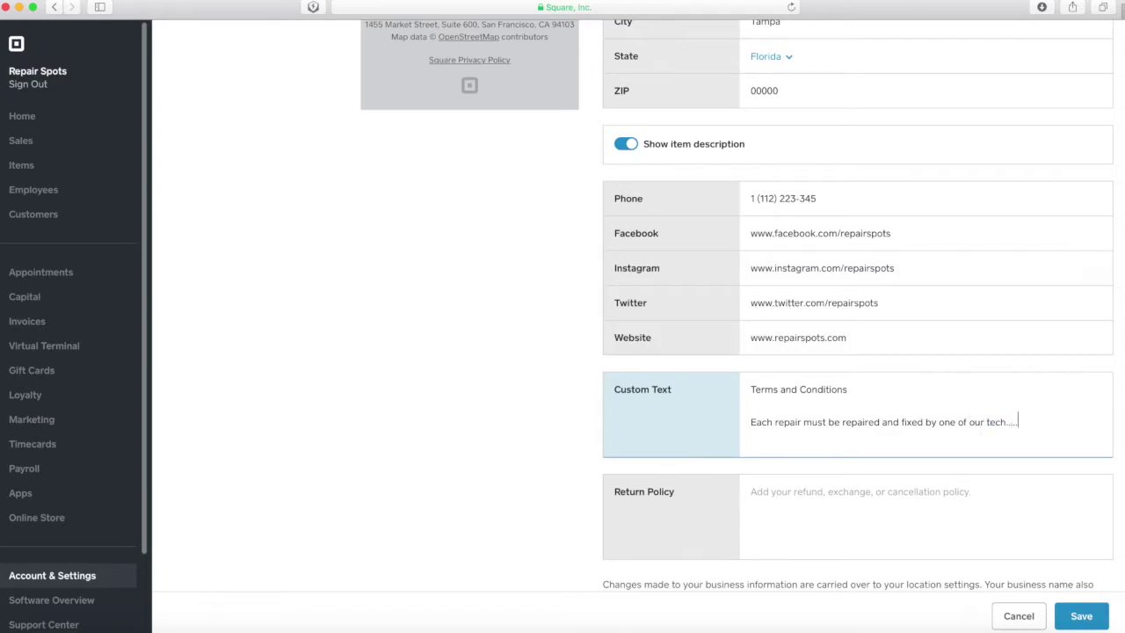
{"action": "scroll", "coordinate": [633, 316], "scroll_direction": "up", "scroll_amount": 4}
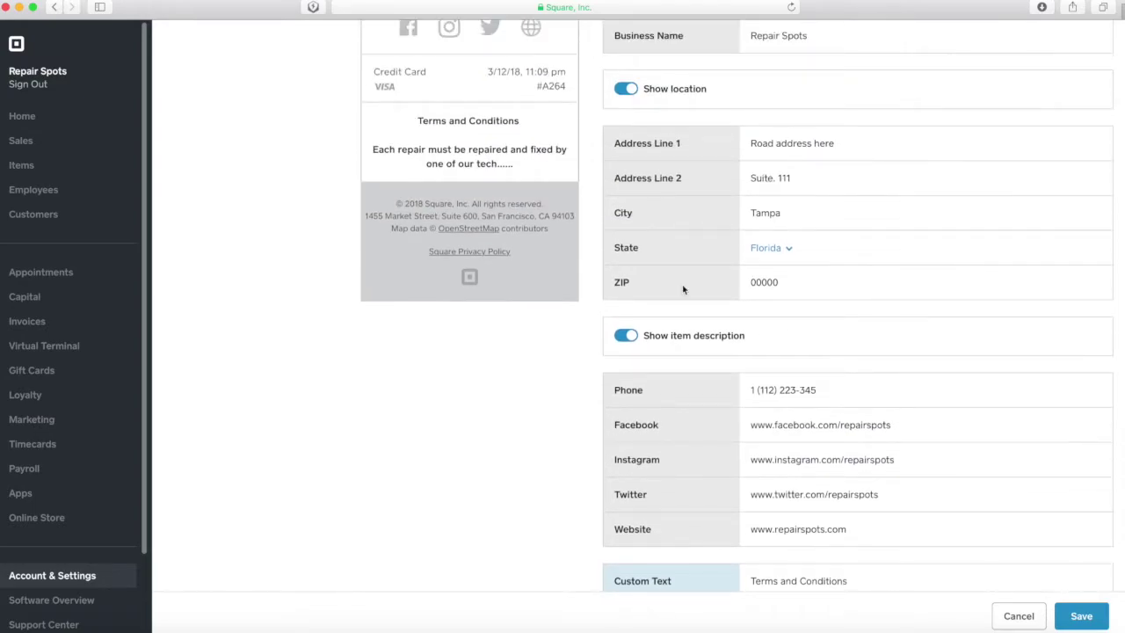
{"action": "left_click_drag", "start_coordinate": [495, 151], "coordinate": [413, 121]}
{"action": "scroll", "coordinate": [577, 243], "scroll_direction": "down", "scroll_amount": 5}
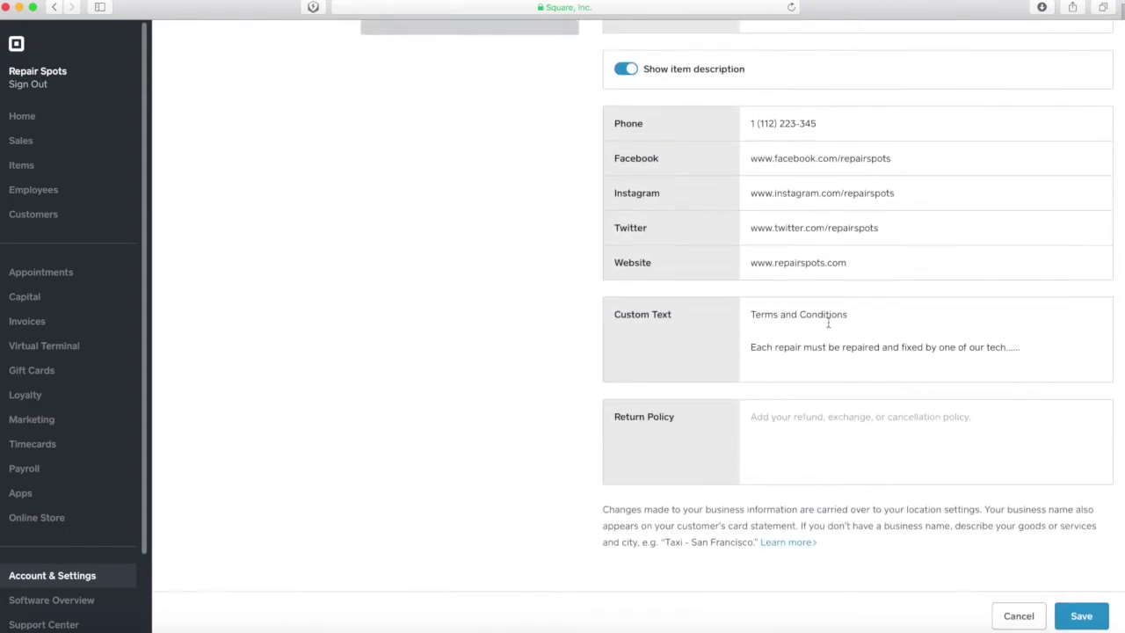
{"action": "left_click", "coordinate": [811, 448]}
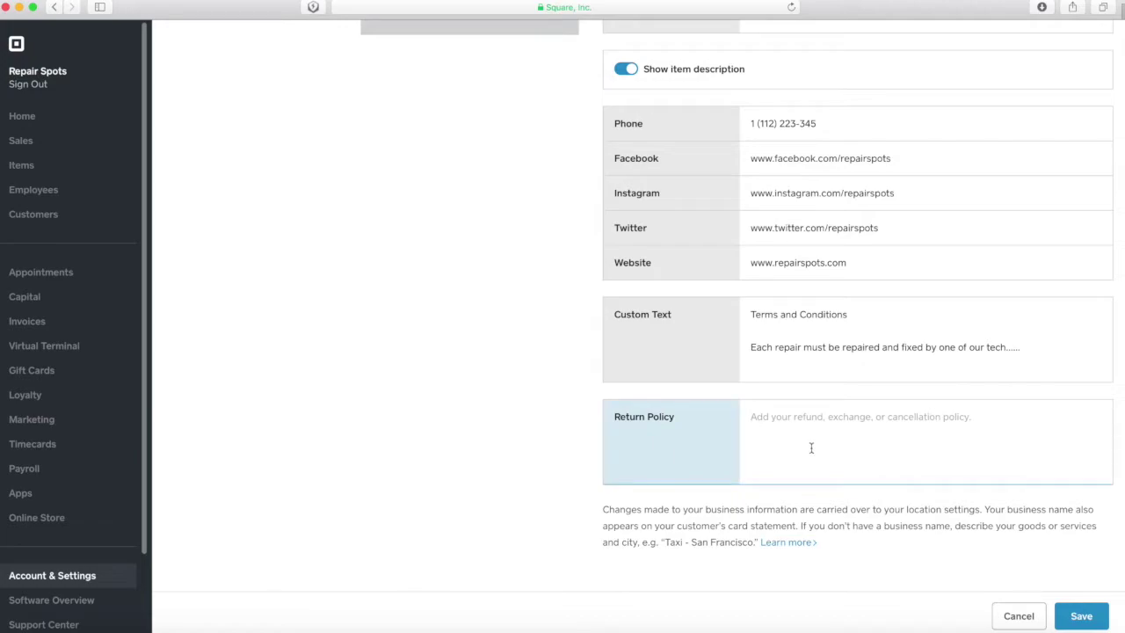
Step: Set the return policy to 'Accessories must be in box for return . We only allow 7 days'
{"action": "type", "text": "Accessories m"}
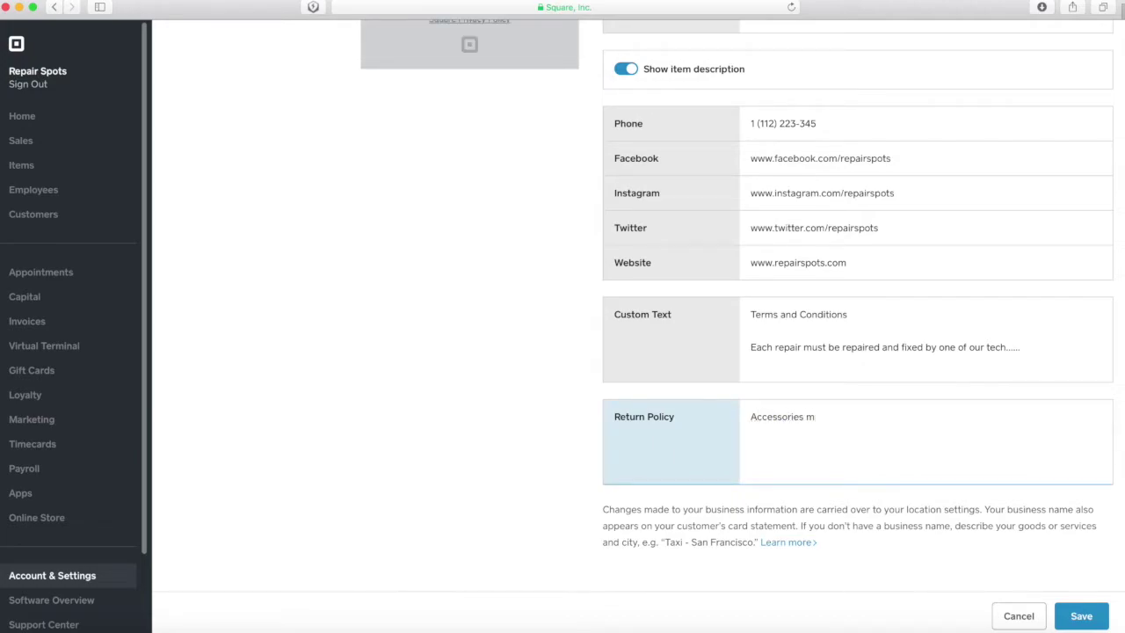
{"action": "type", "text": "ust be in box for return"}
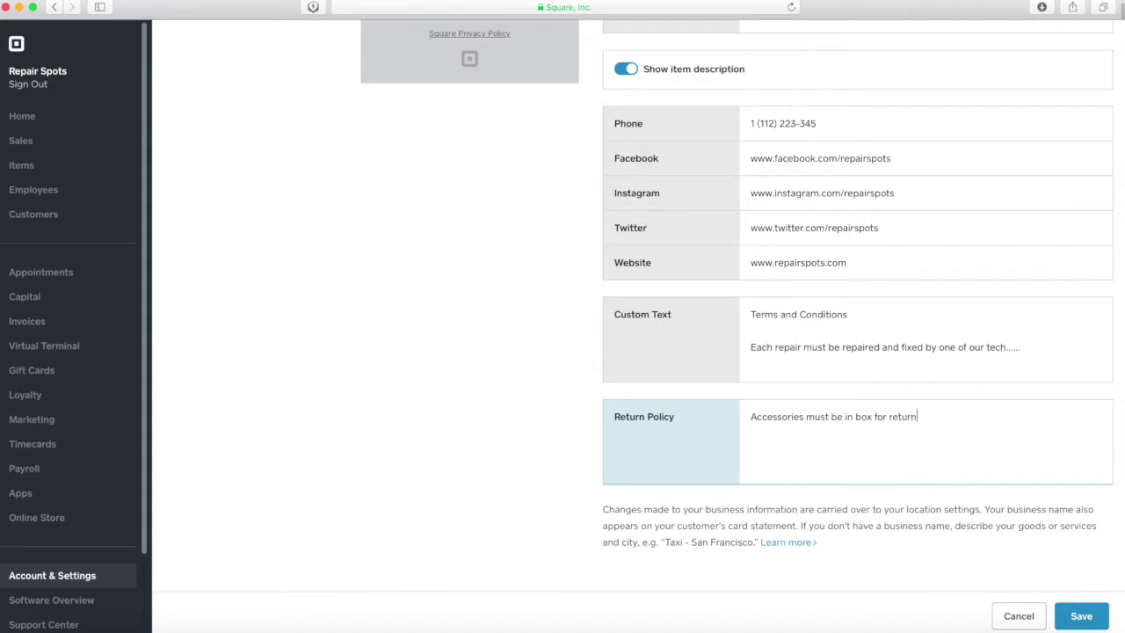
{"action": "type", "text": " . We only allow 7 days"}
{"action": "scroll", "coordinate": [632, 351], "scroll_direction": "up", "scroll_amount": 5}
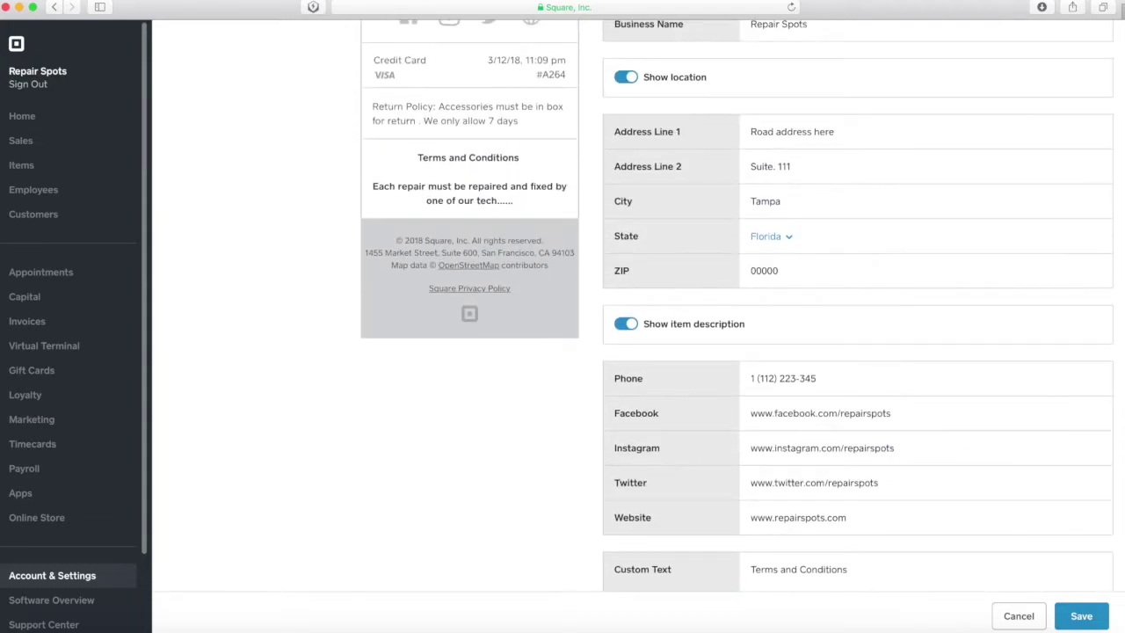
Step: Review the return policy in the receipt preview
{"action": "left_click", "coordinate": [799, 436]}
{"action": "scroll", "coordinate": [483, 242], "scroll_direction": "up", "scroll_amount": 2}
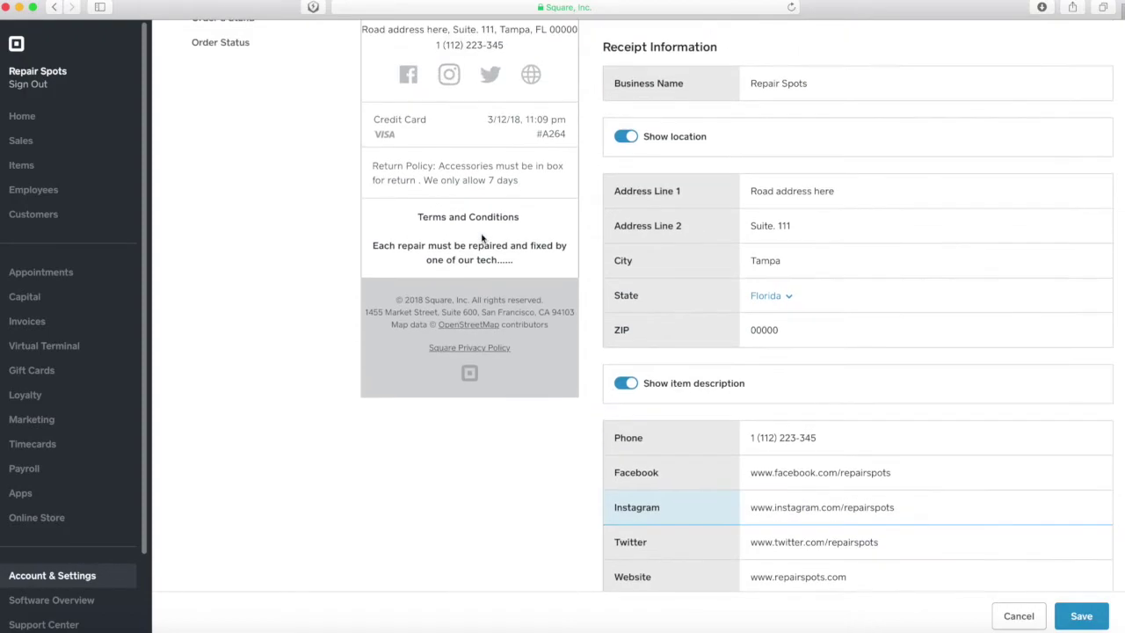
{"action": "left_click_drag", "start_coordinate": [518, 180], "coordinate": [397, 165]}
{"action": "left_click", "coordinate": [533, 208]}
{"action": "scroll", "coordinate": [533, 208], "scroll_direction": "up", "scroll_amount": 10}
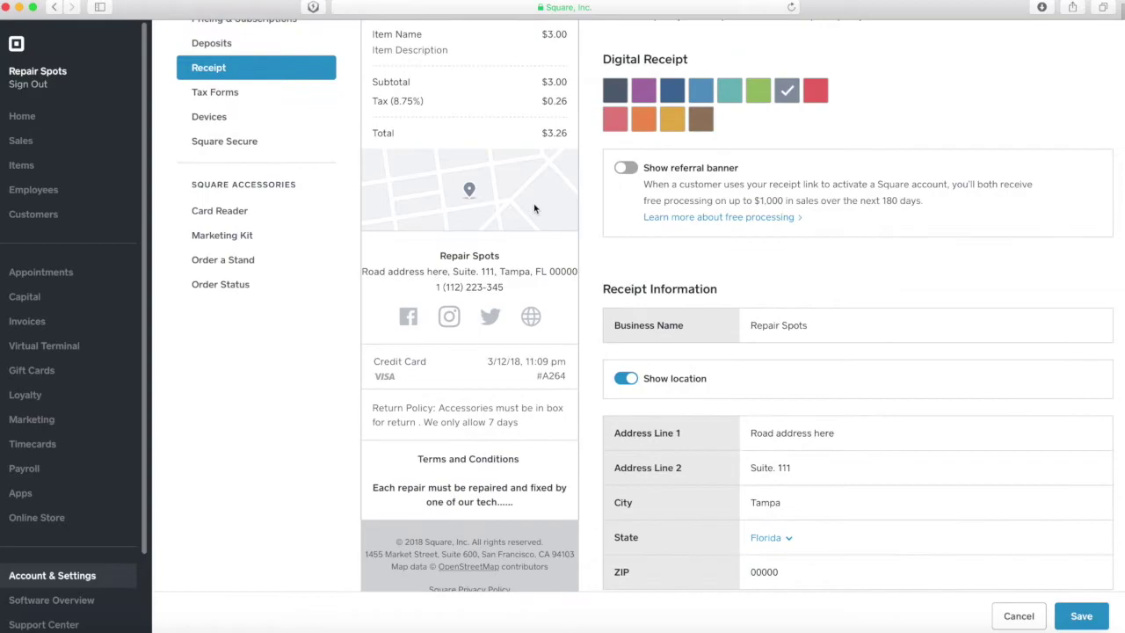
{"action": "scroll", "coordinate": [533, 209], "scroll_direction": "down", "scroll_amount": 2}
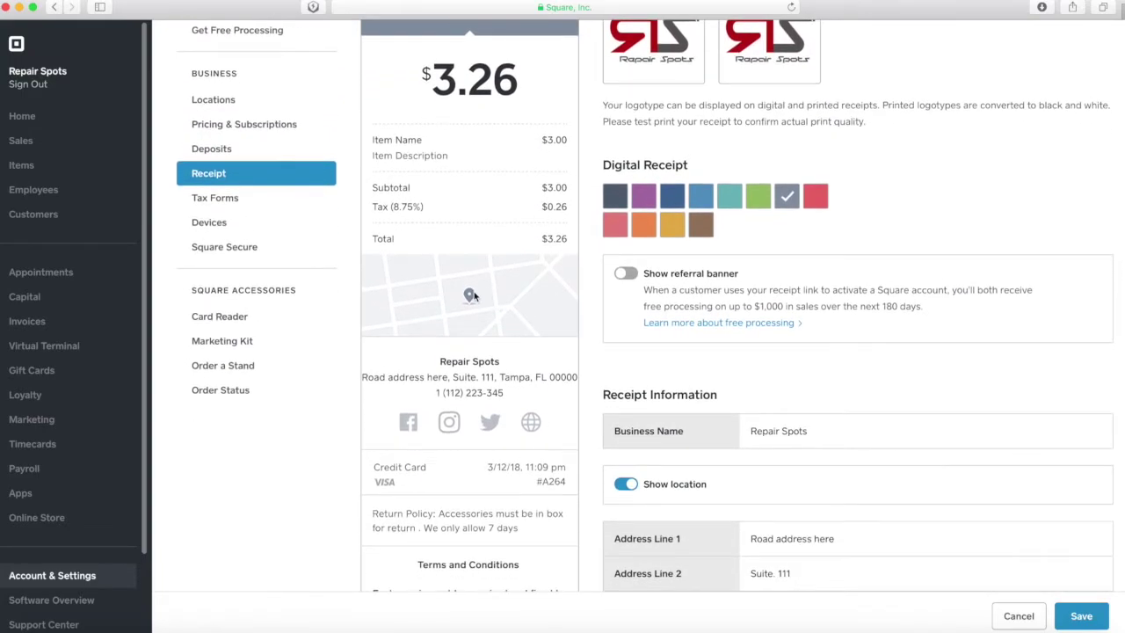
{"action": "scroll", "coordinate": [590, 356], "scroll_direction": "down", "scroll_amount": 6}
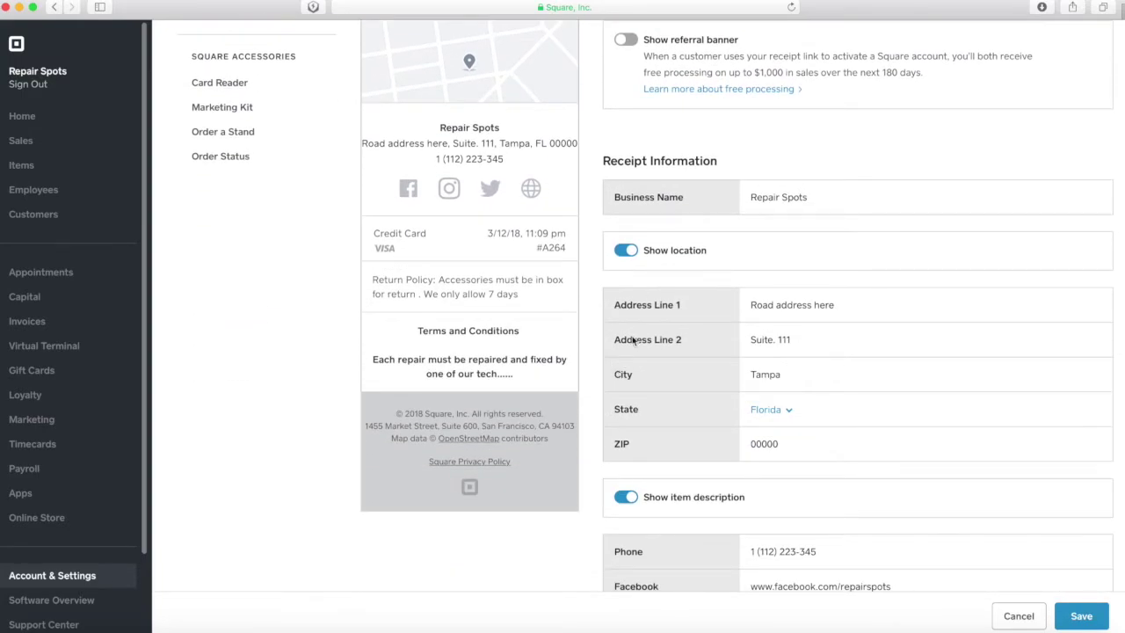
{"action": "scroll", "coordinate": [590, 299], "scroll_direction": "down", "scroll_amount": 4}
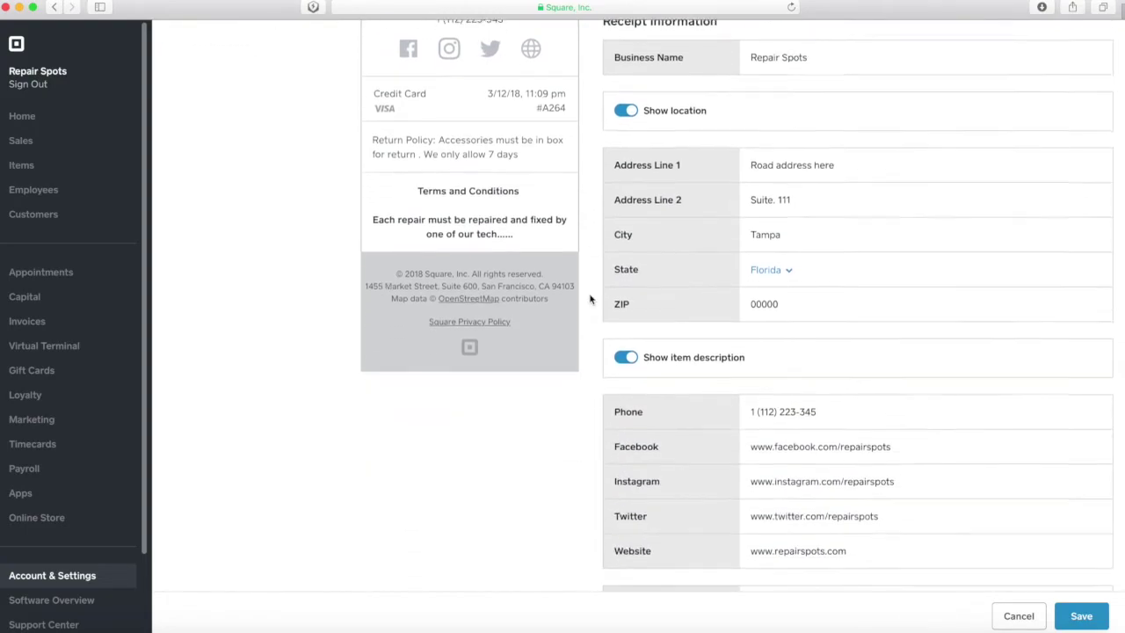
{"action": "scroll", "coordinate": [590, 299], "scroll_direction": "down", "scroll_amount": 6}
{"action": "scroll", "coordinate": [590, 299], "scroll_direction": "up", "scroll_amount": 15}
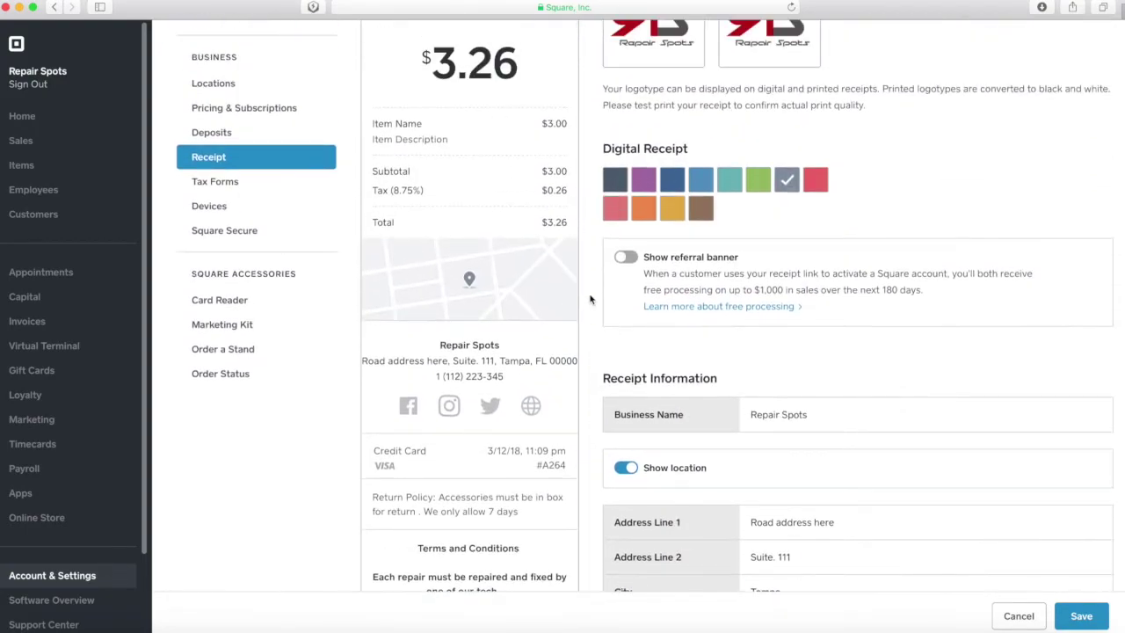
Step: Toggle Show location off and on, then save; the invalid Instagram username blocks it
{"action": "left_click", "coordinate": [627, 473]}
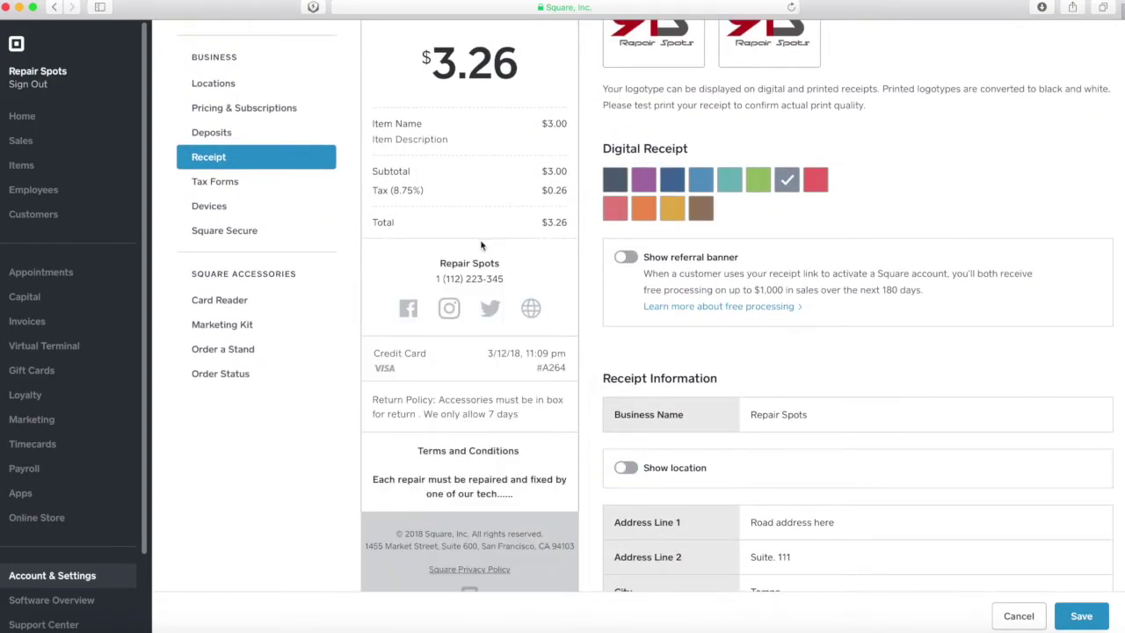
{"action": "left_click", "coordinate": [626, 464]}
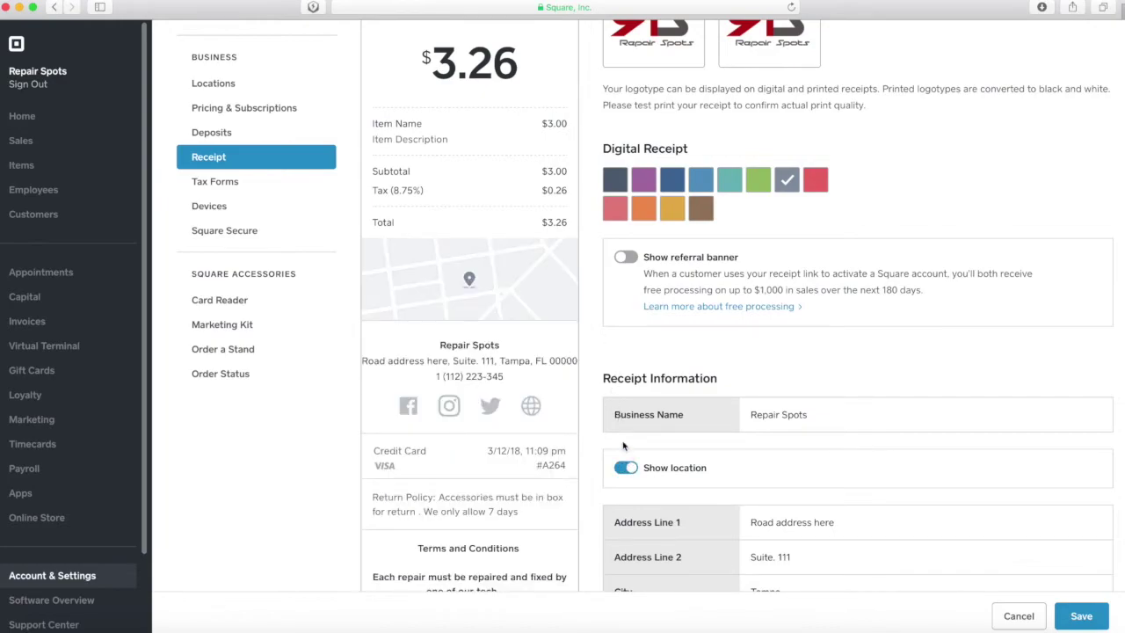
{"action": "scroll", "coordinate": [615, 431], "scroll_direction": "up", "scroll_amount": 3}
{"action": "scroll", "coordinate": [597, 405], "scroll_direction": "down", "scroll_amount": 4}
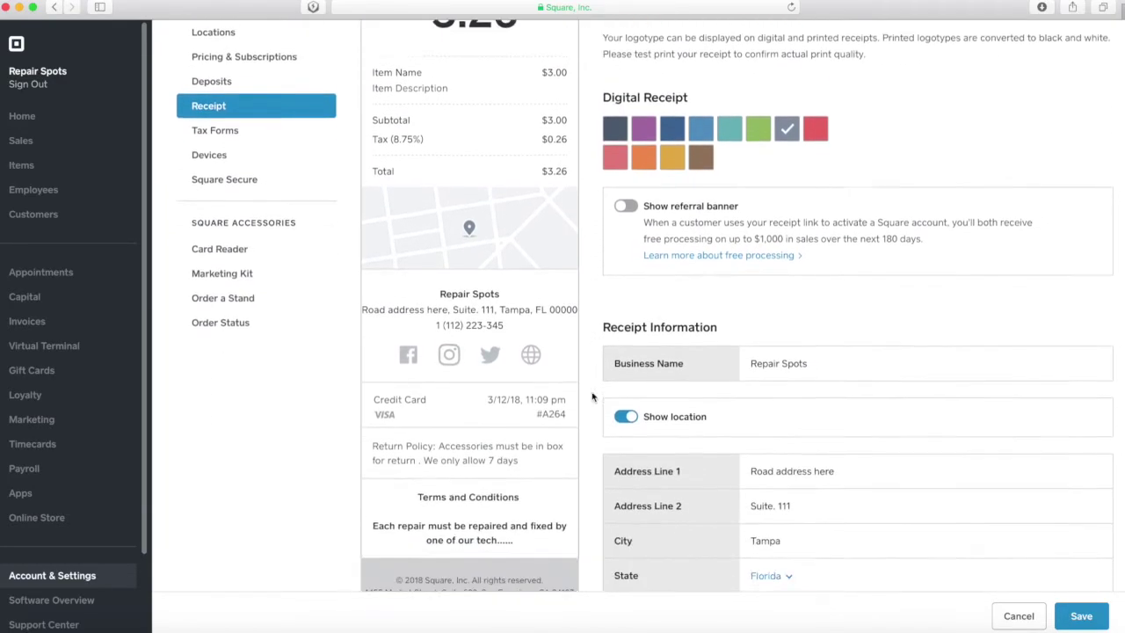
{"action": "scroll", "coordinate": [593, 397], "scroll_direction": "down", "scroll_amount": 10}
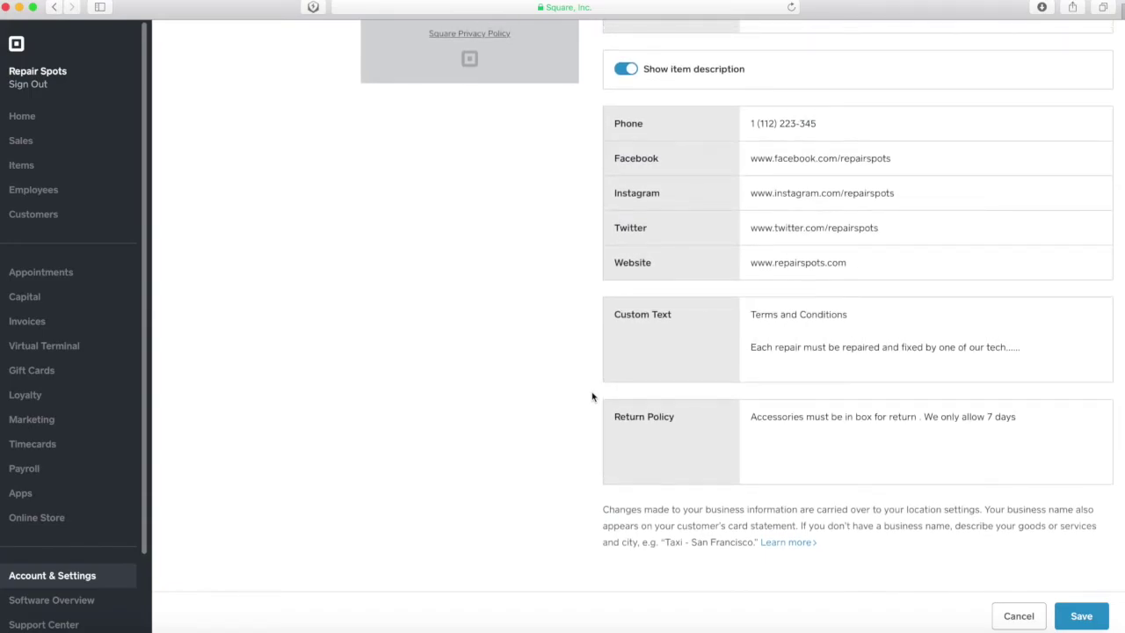
{"action": "left_click", "coordinate": [1086, 615]}
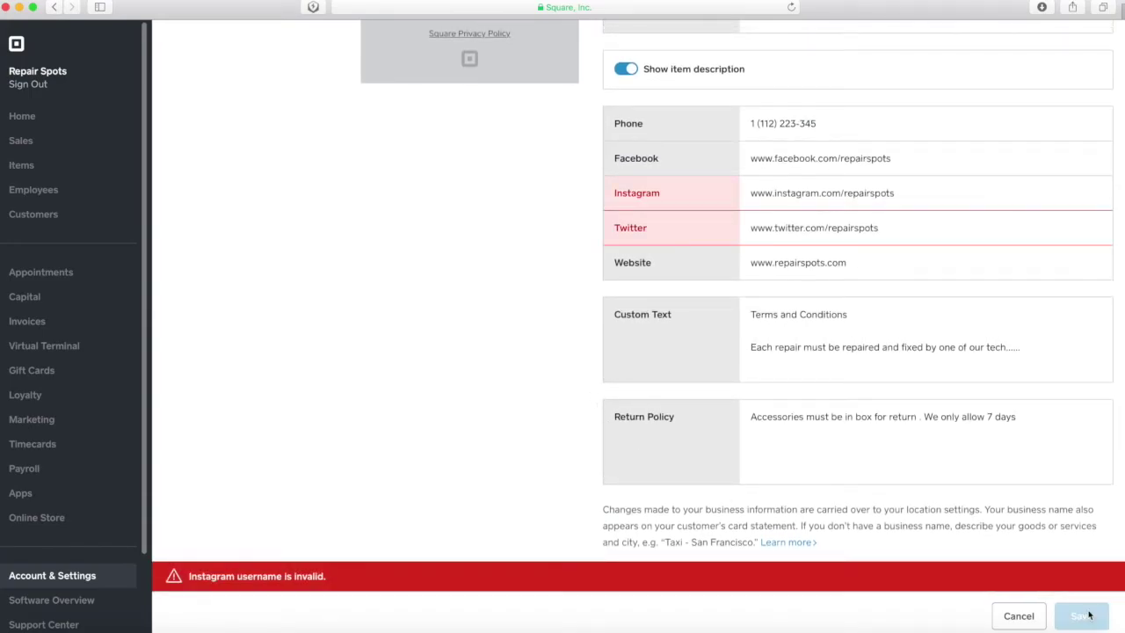
{"action": "scroll", "coordinate": [885, 343], "scroll_direction": "up", "scroll_amount": 10}
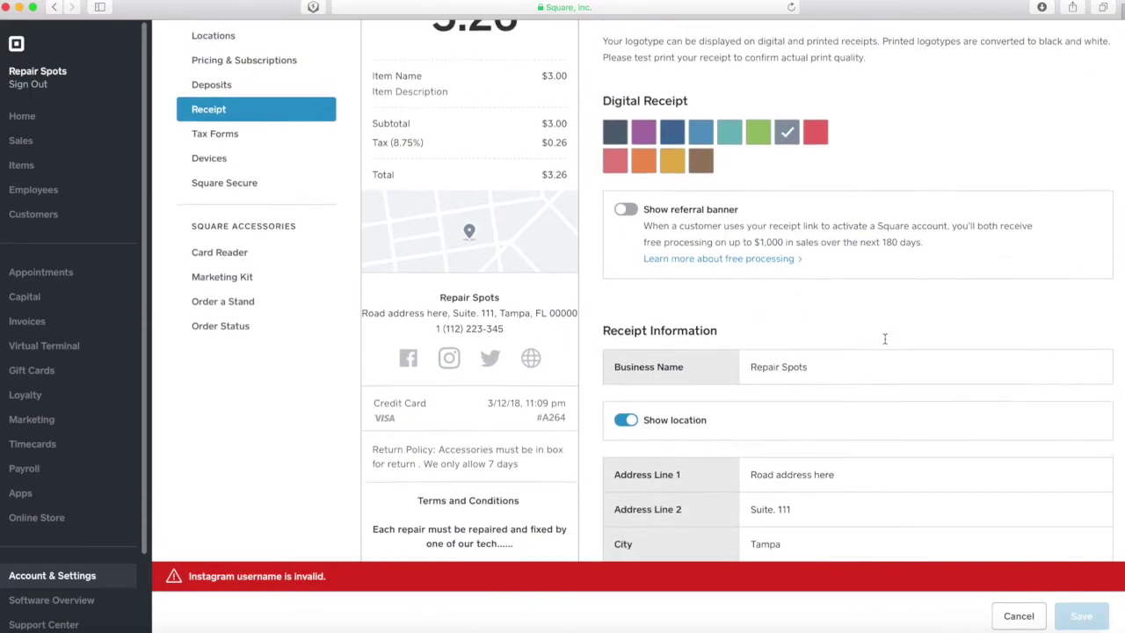
{"action": "scroll", "coordinate": [886, 343], "scroll_direction": "down", "scroll_amount": 3}
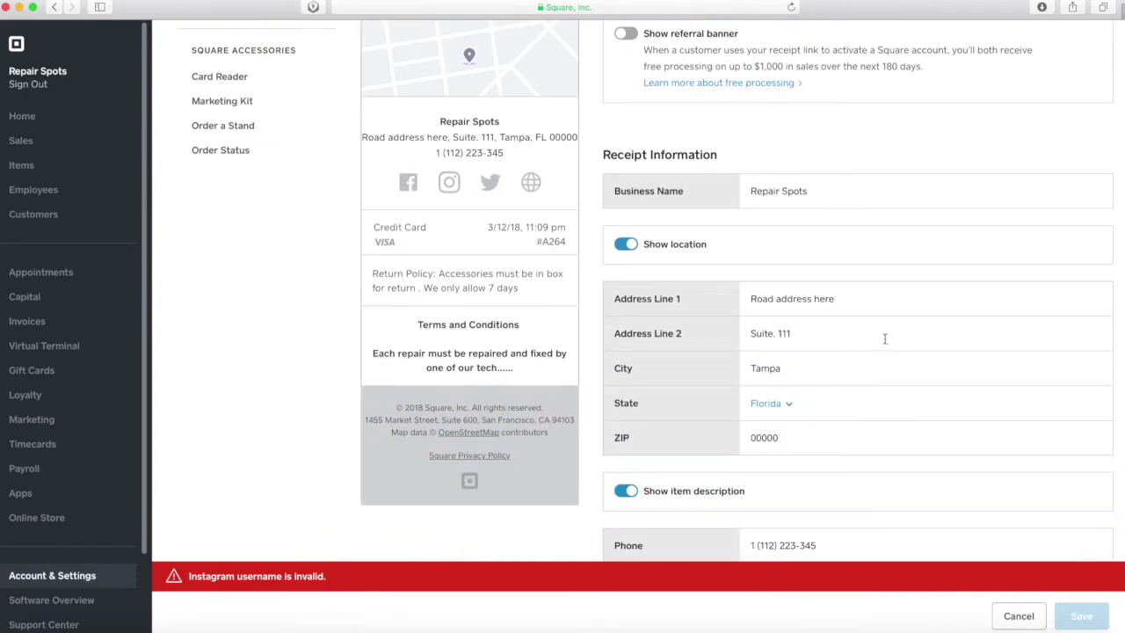
{"action": "scroll", "coordinate": [885, 338], "scroll_direction": "down", "scroll_amount": 4}
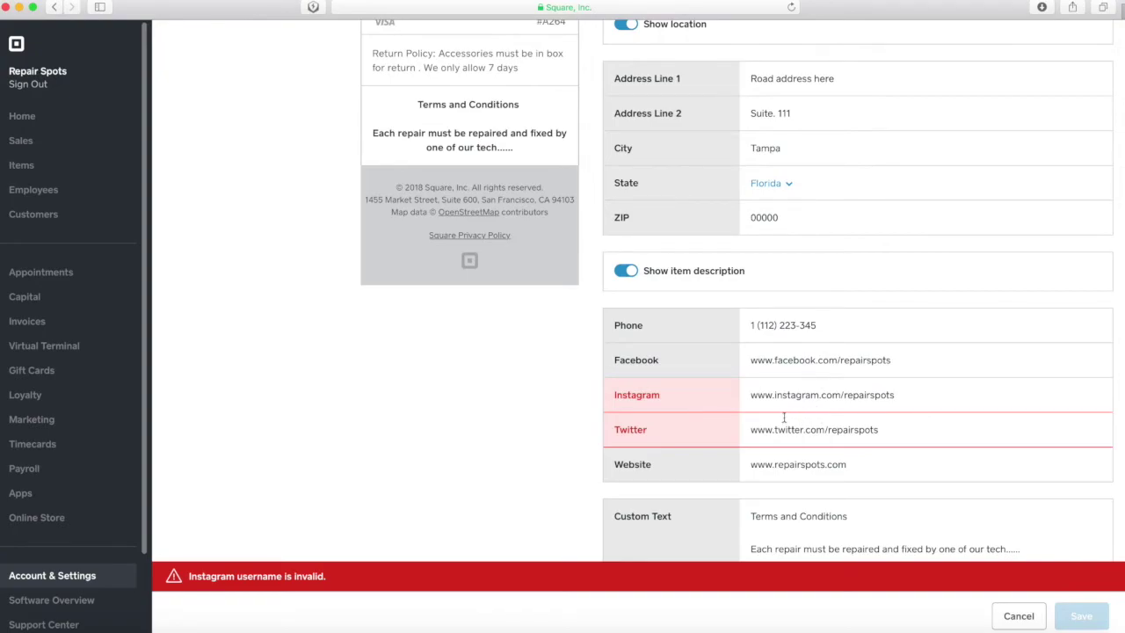
{"action": "left_click_drag", "start_coordinate": [777, 397], "coordinate": [726, 399]}
{"action": "key", "text": "BackSpace"}
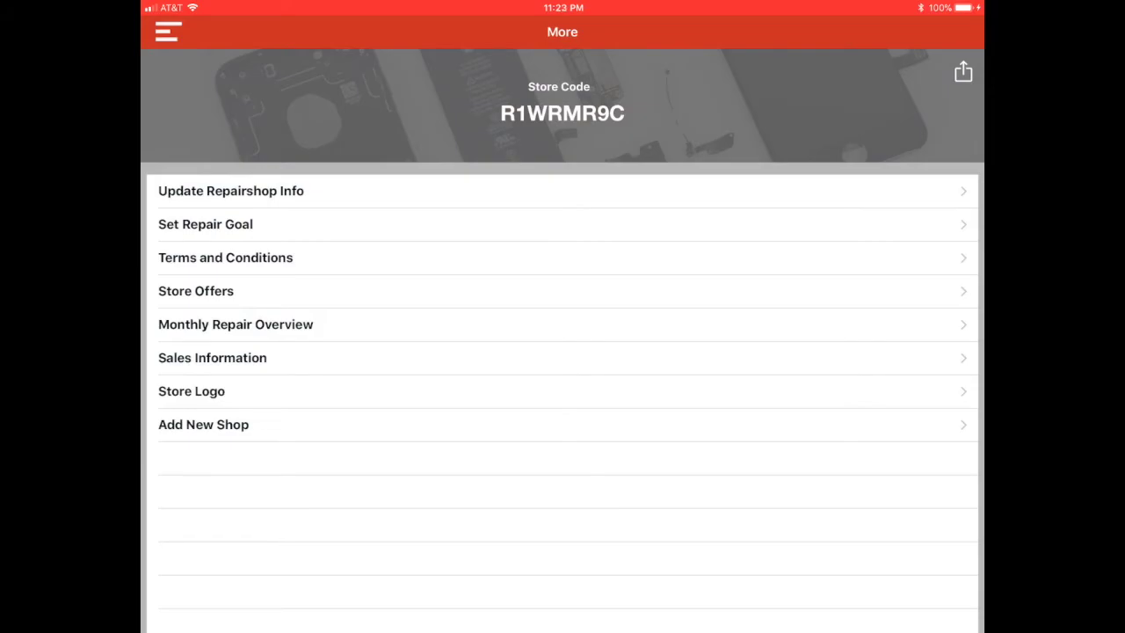
Step: Append '- devices repaired in store must have receipt' to the store terms and save
{"action": "left_click", "coordinate": [225, 258]}
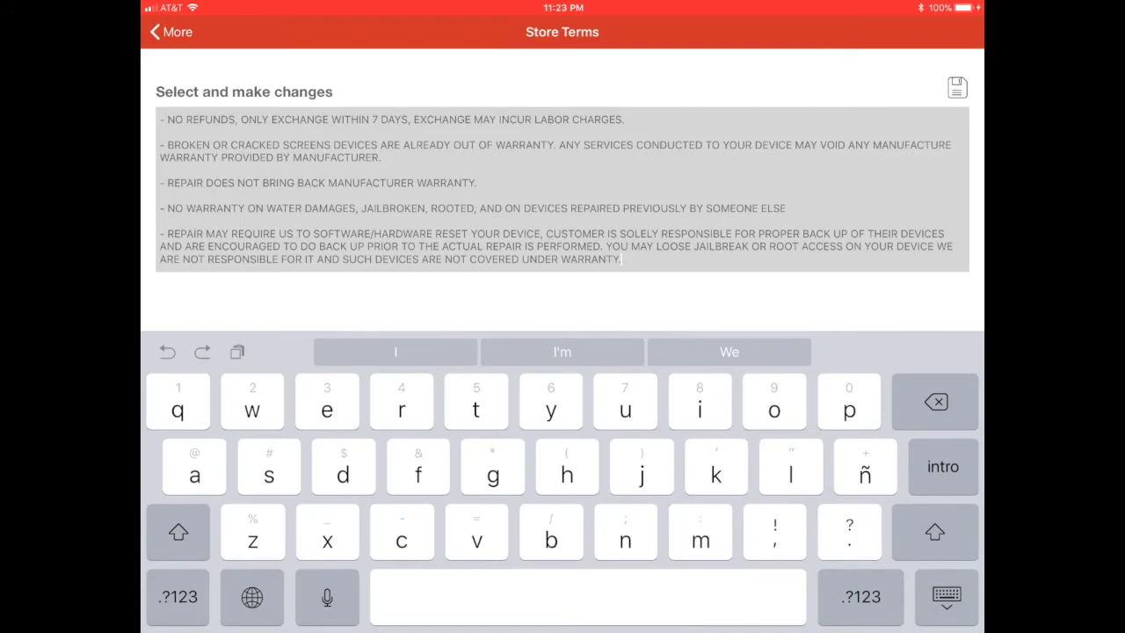
{"action": "key", "text": "Return"}
{"action": "key", "text": "Return"}
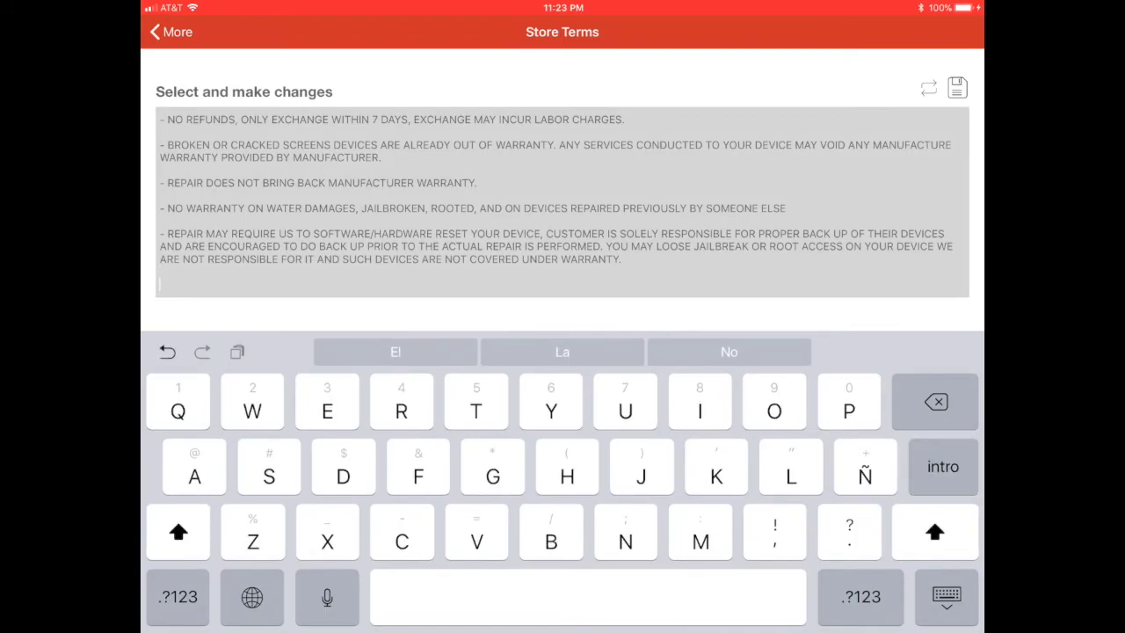
{"action": "left_click", "coordinate": [178, 597]}
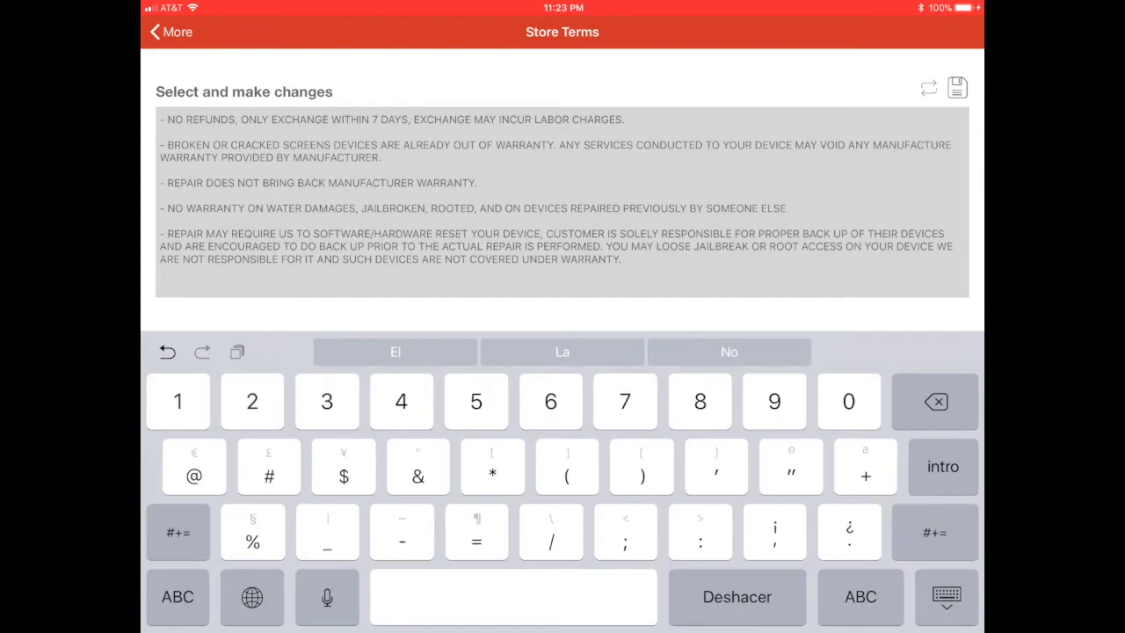
{"action": "type", "text": "- de"}
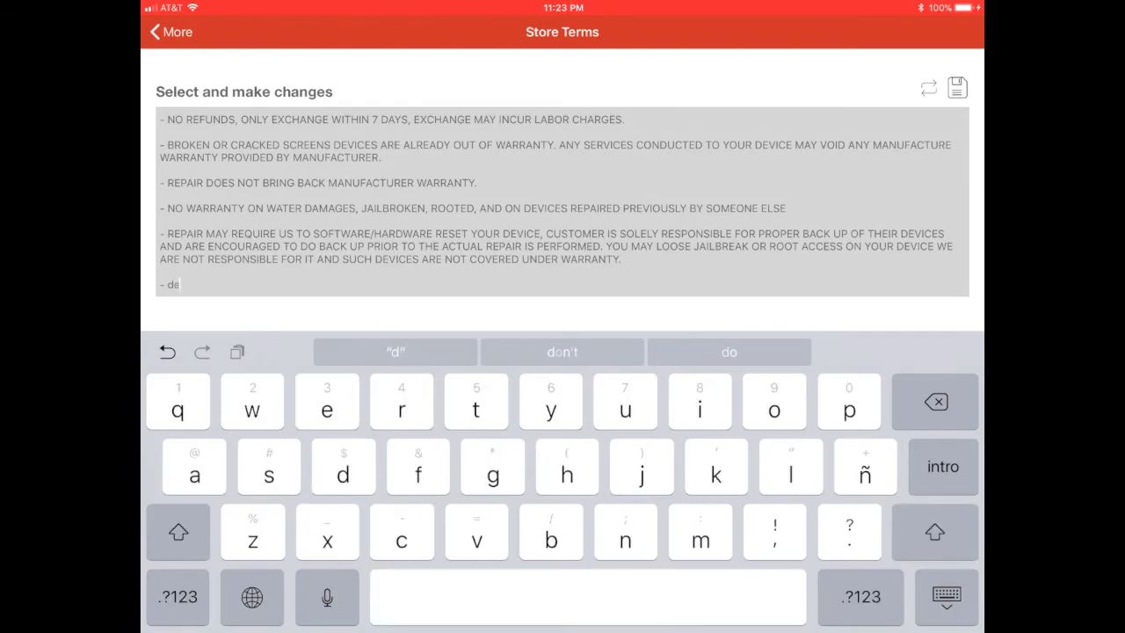
{"action": "type", "text": "vices"}
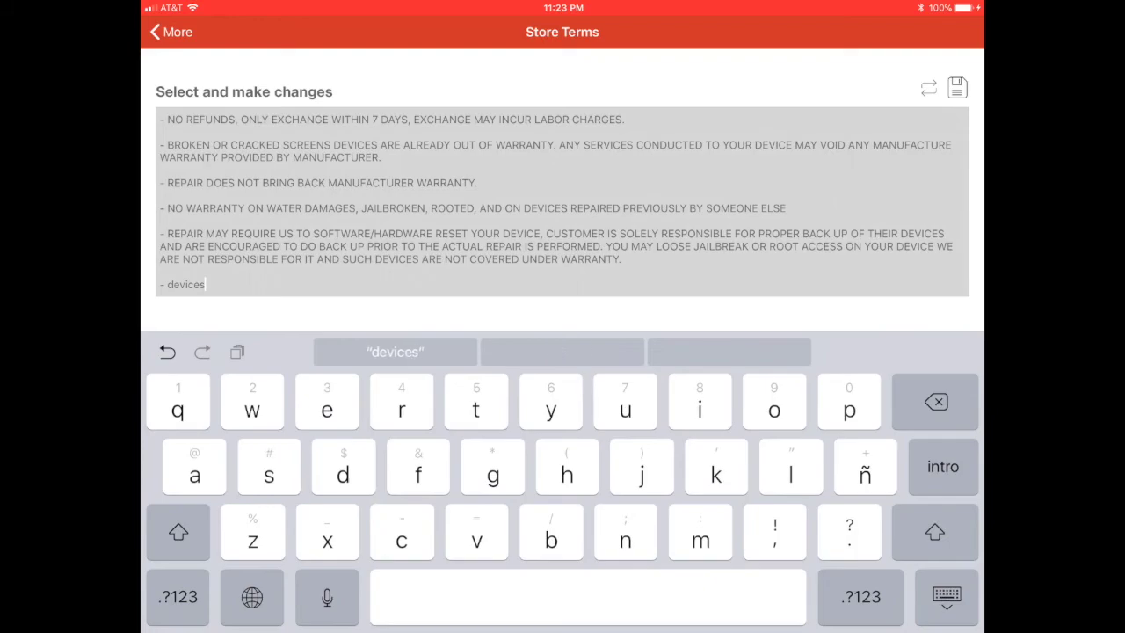
{"action": "type", "text": " rep"}
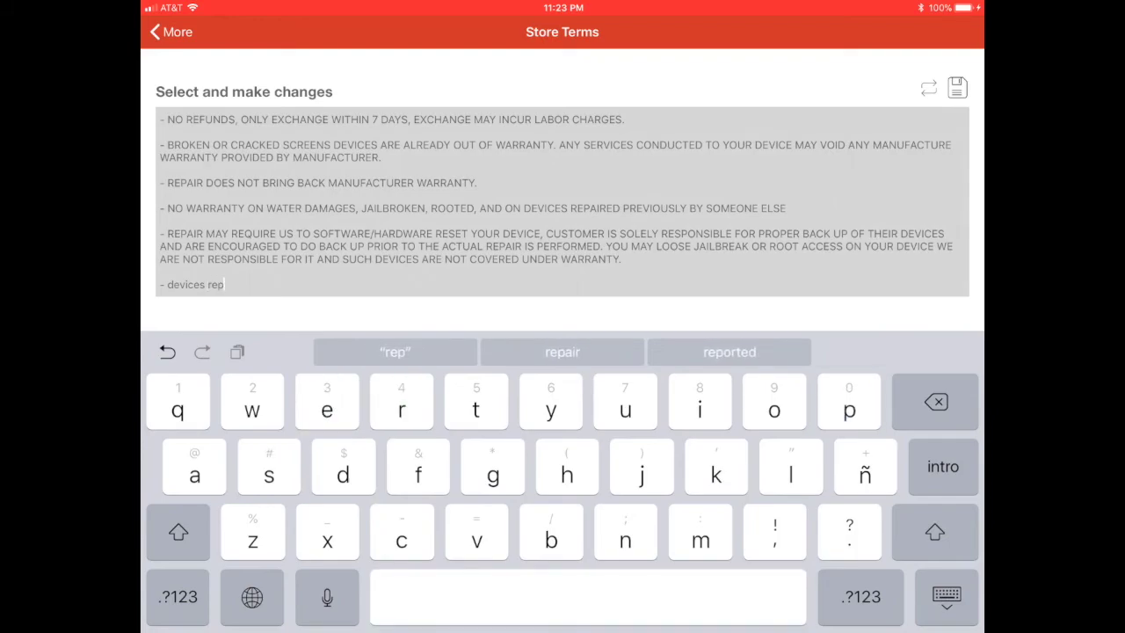
{"action": "type", "text": "aired in sto"}
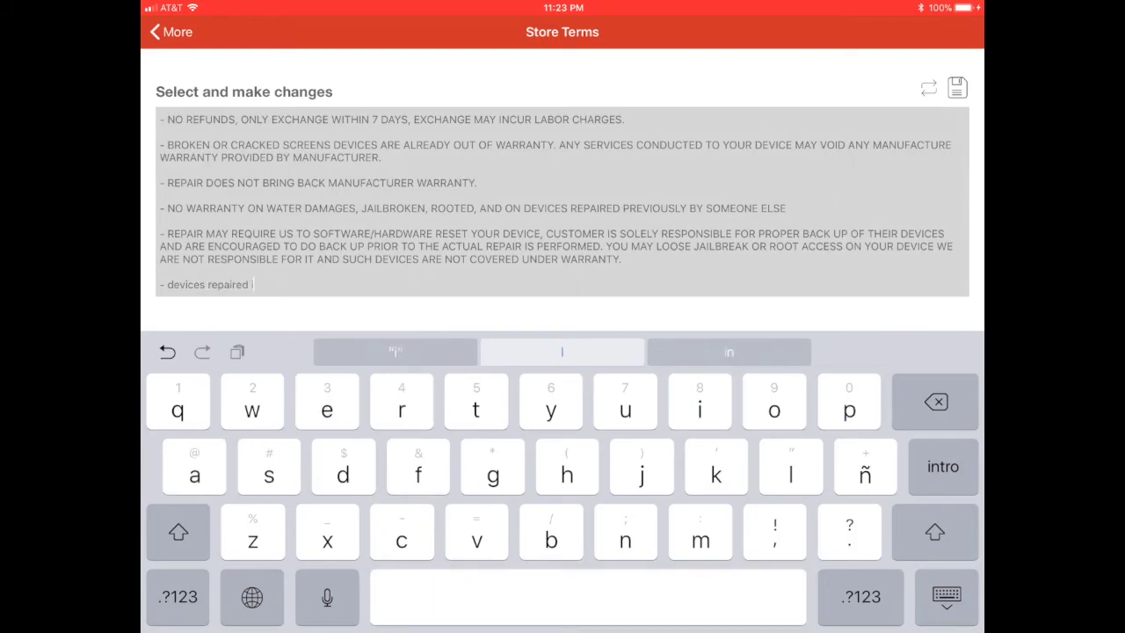
{"action": "type", "text": "re "}
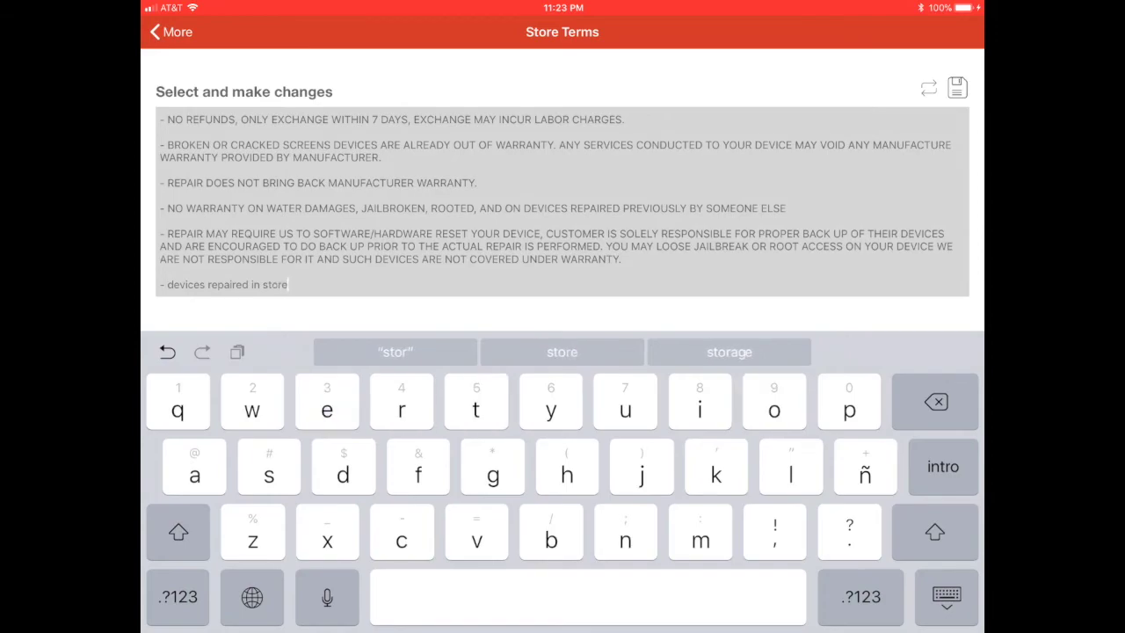
{"action": "type", "text": "must "}
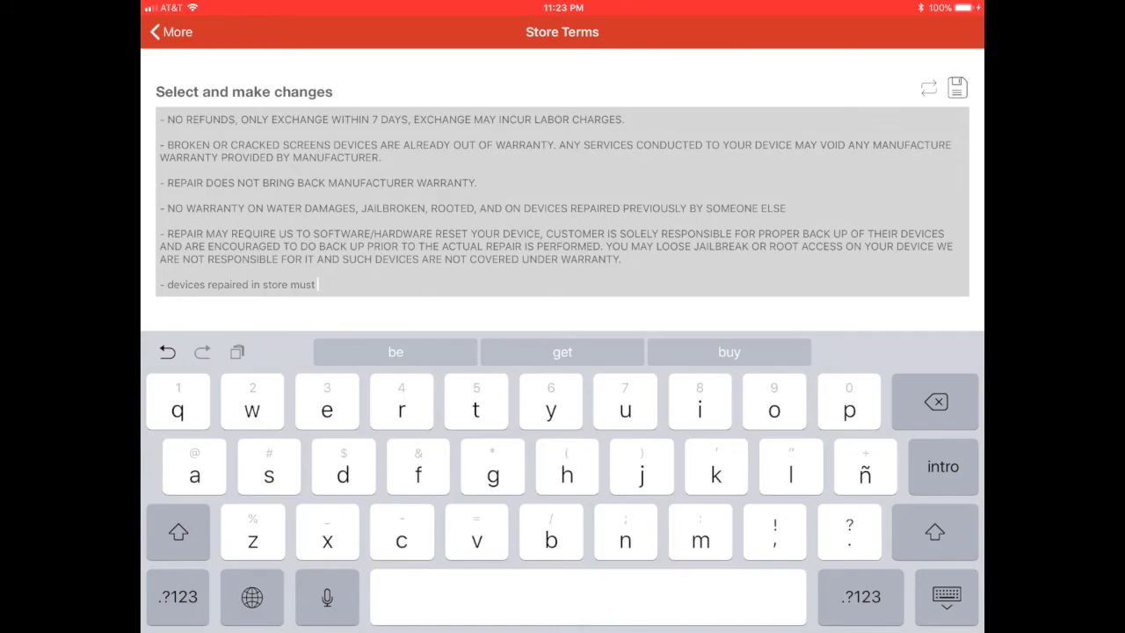
{"action": "type", "text": "have rec"}
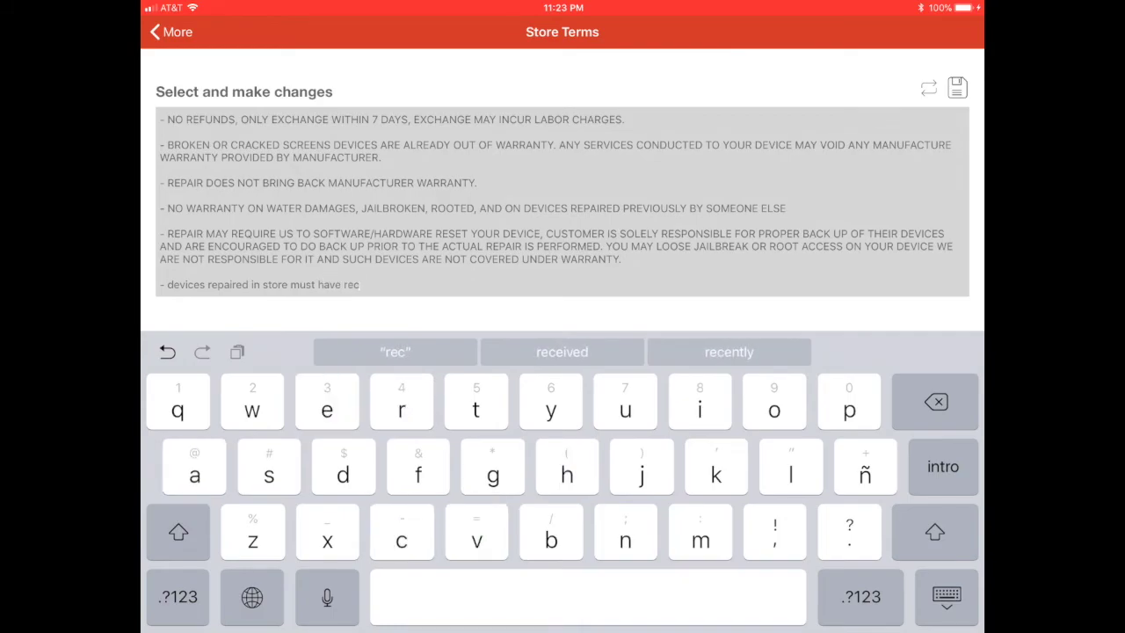
{"action": "type", "text": "eip"}
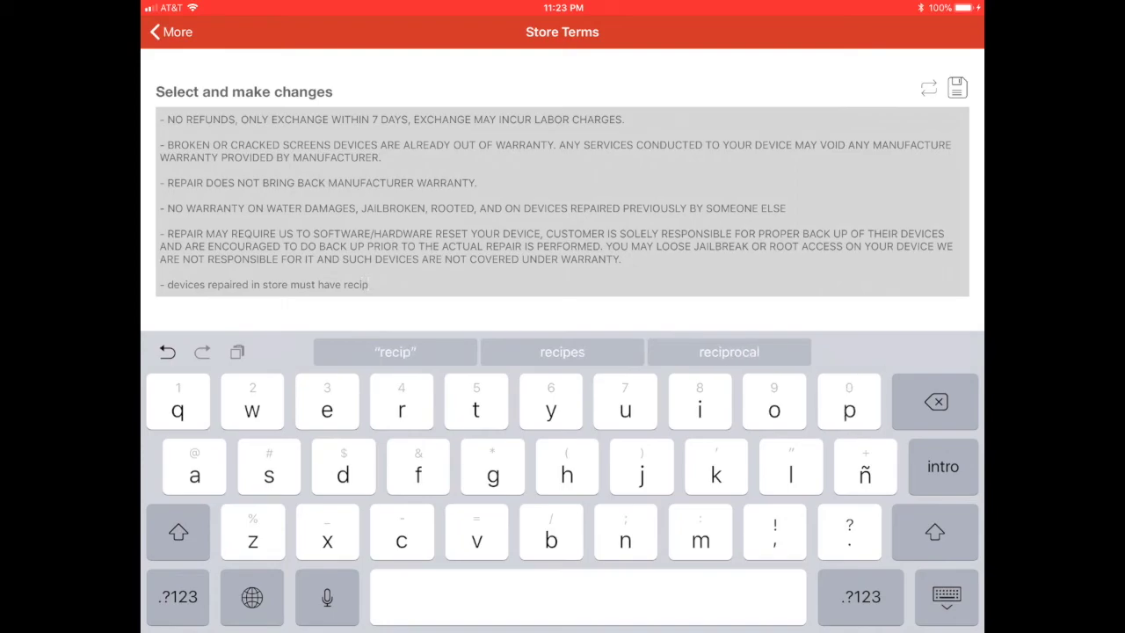
{"action": "type", "text": "t"}
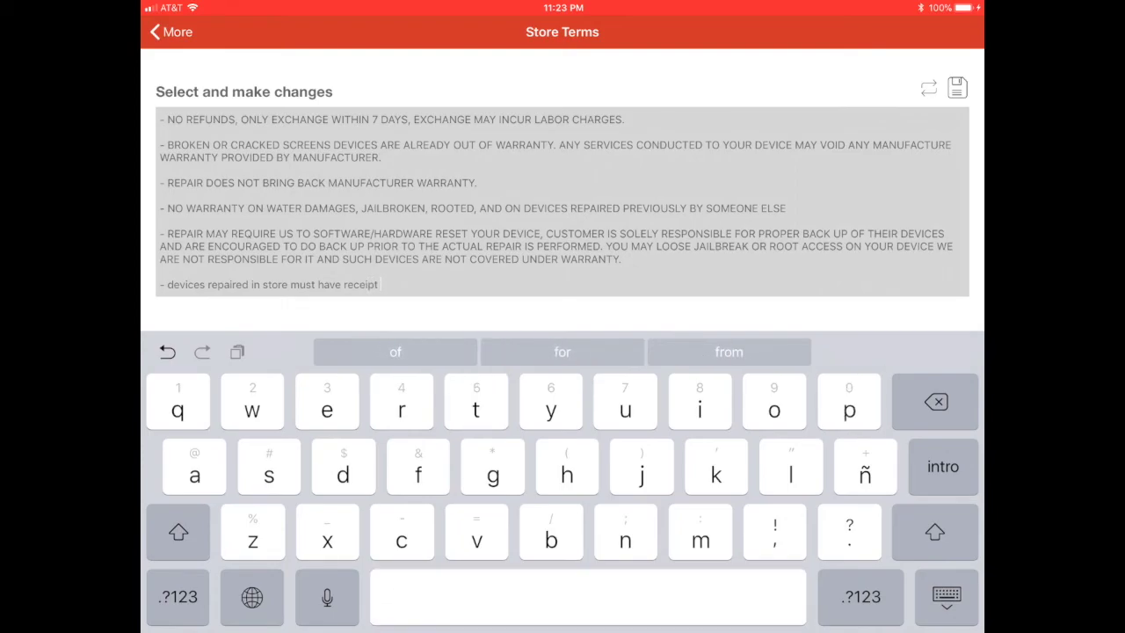
{"action": "left_click", "coordinate": [946, 596]}
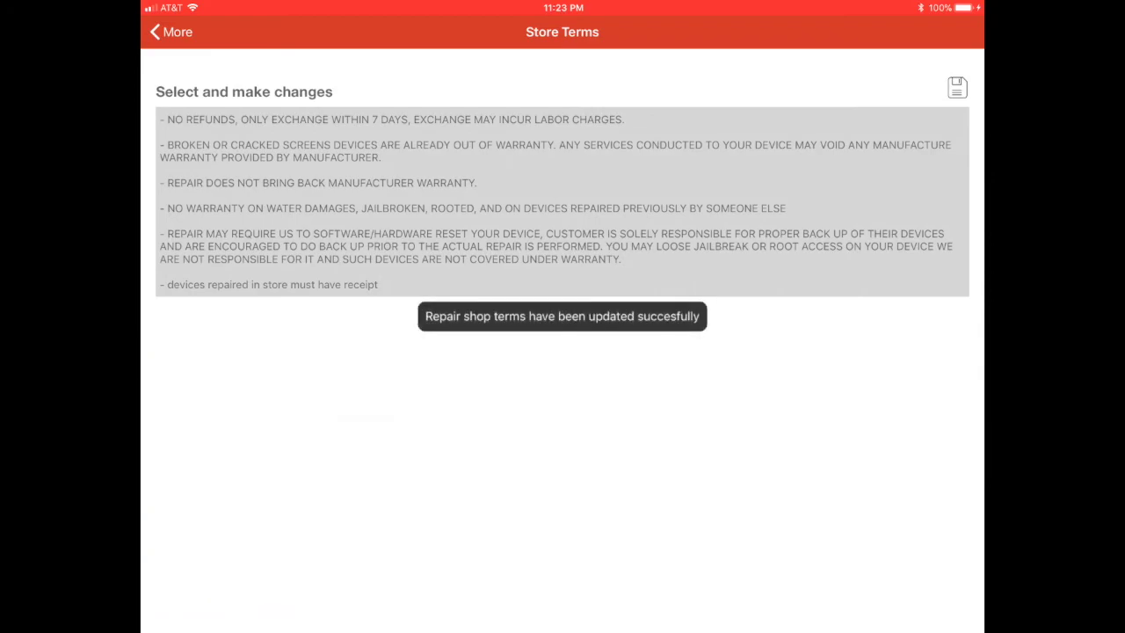
Step: Reopen the store terms from the More list to confirm the receipt line persisted
{"action": "left_click", "coordinate": [171, 32]}
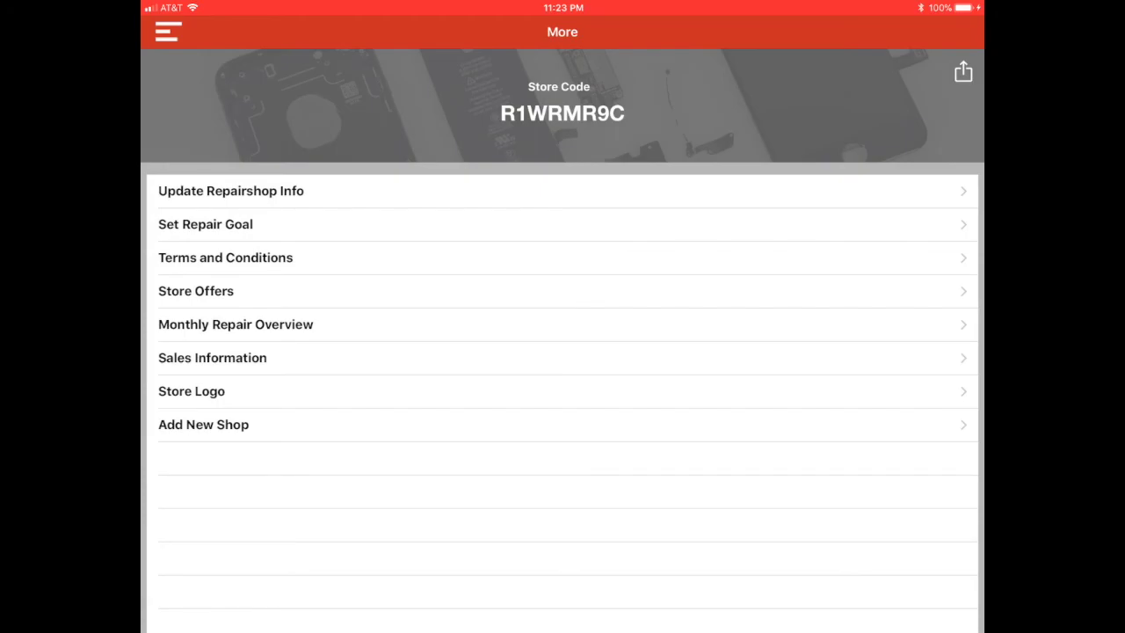
{"action": "left_click", "coordinate": [225, 257]}
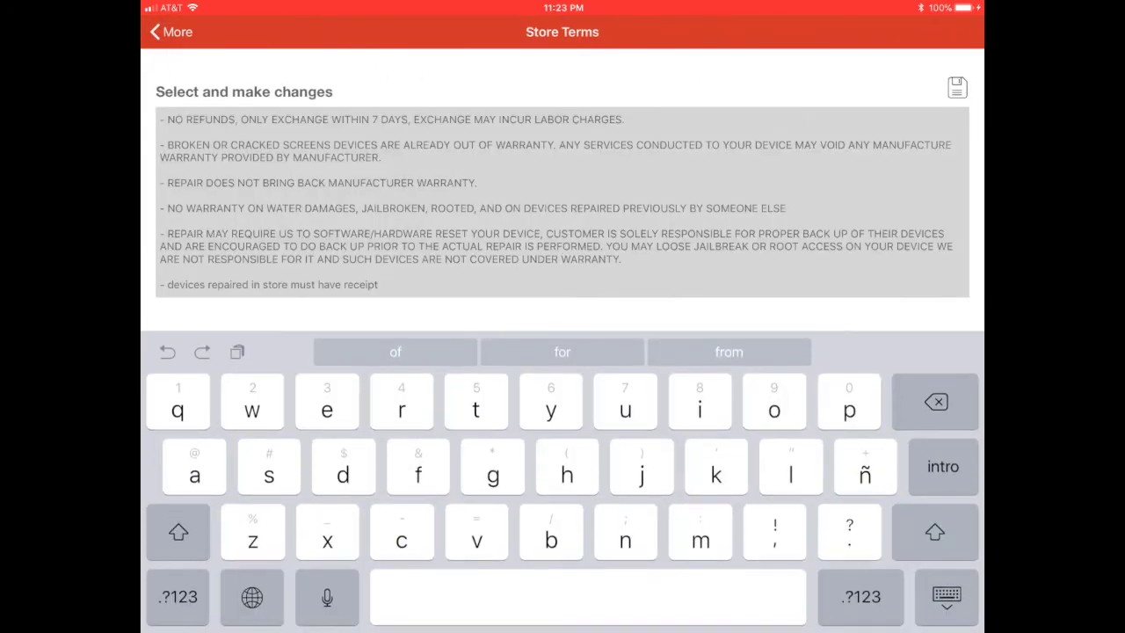
{"action": "left_click", "coordinate": [171, 31]}
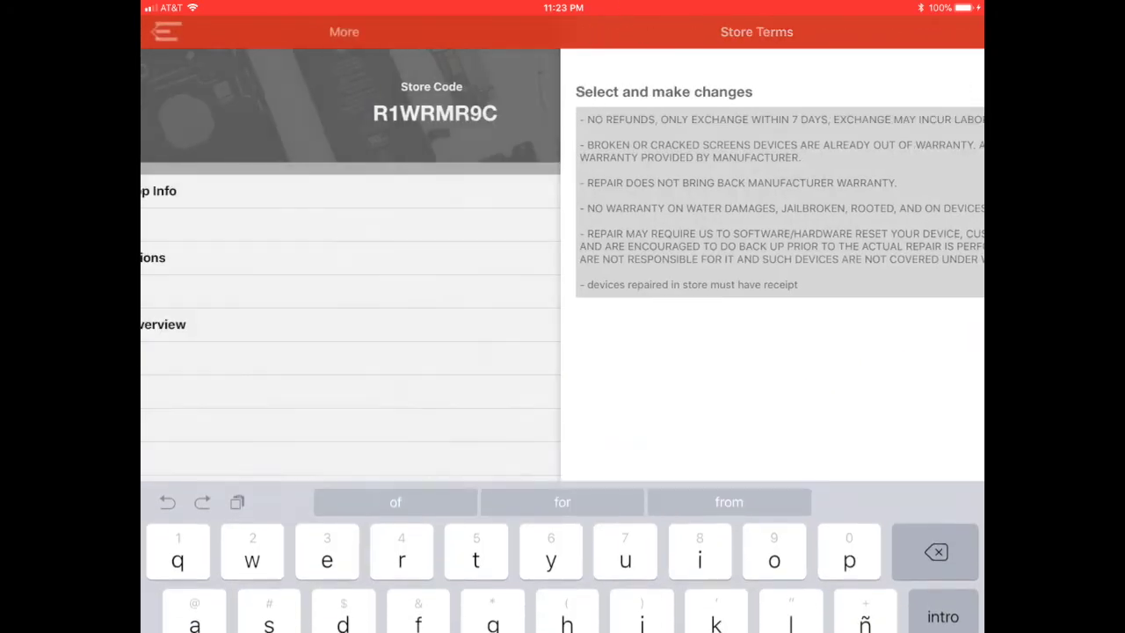